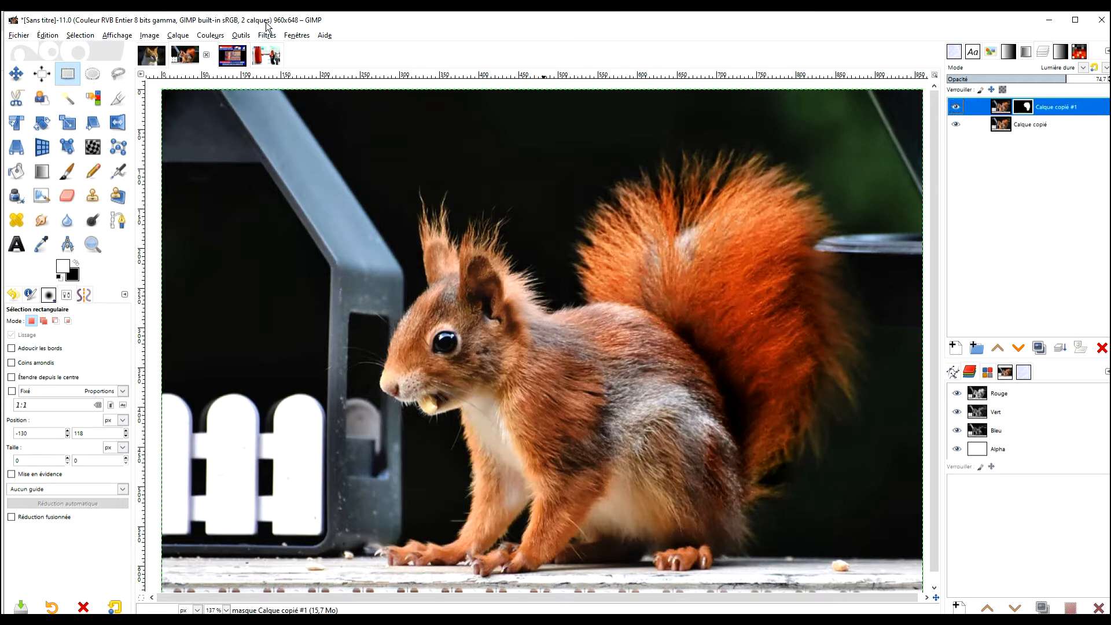
In the cat image, set the upper layer's opacity to 56 and its blending mode to Lumière dure
click(153, 56)
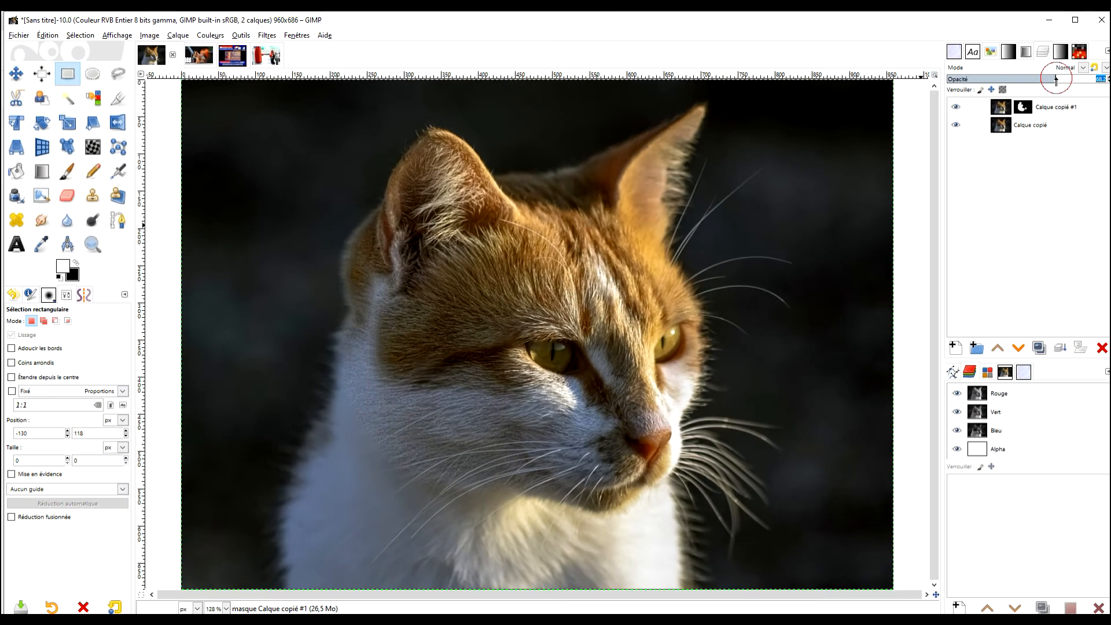
drag(1061, 78, 1036, 78)
click(1081, 67)
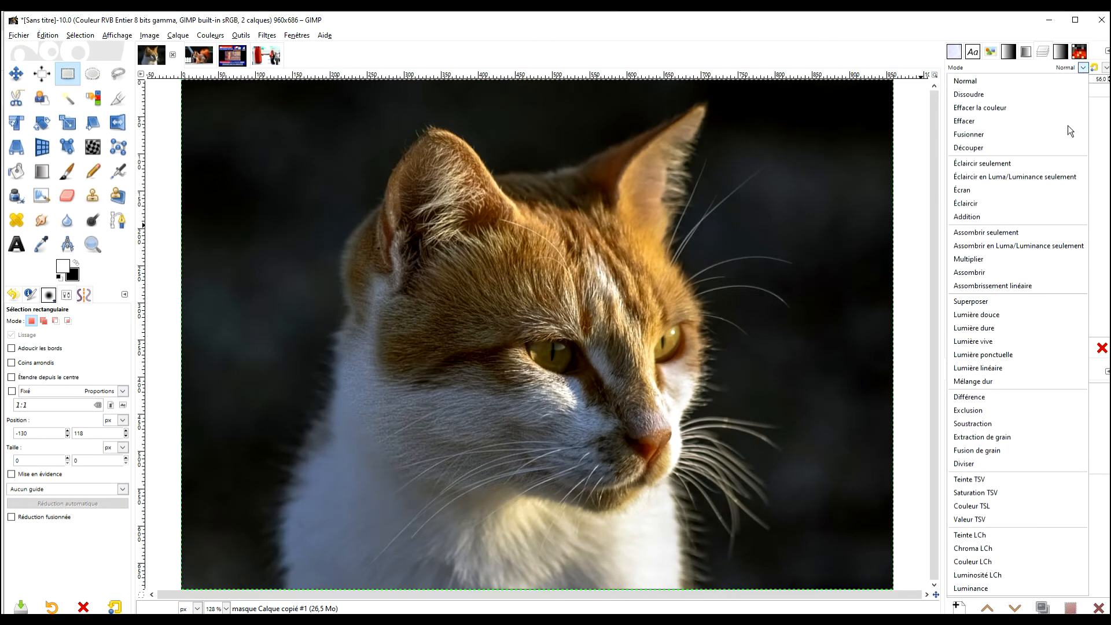
click(1012, 332)
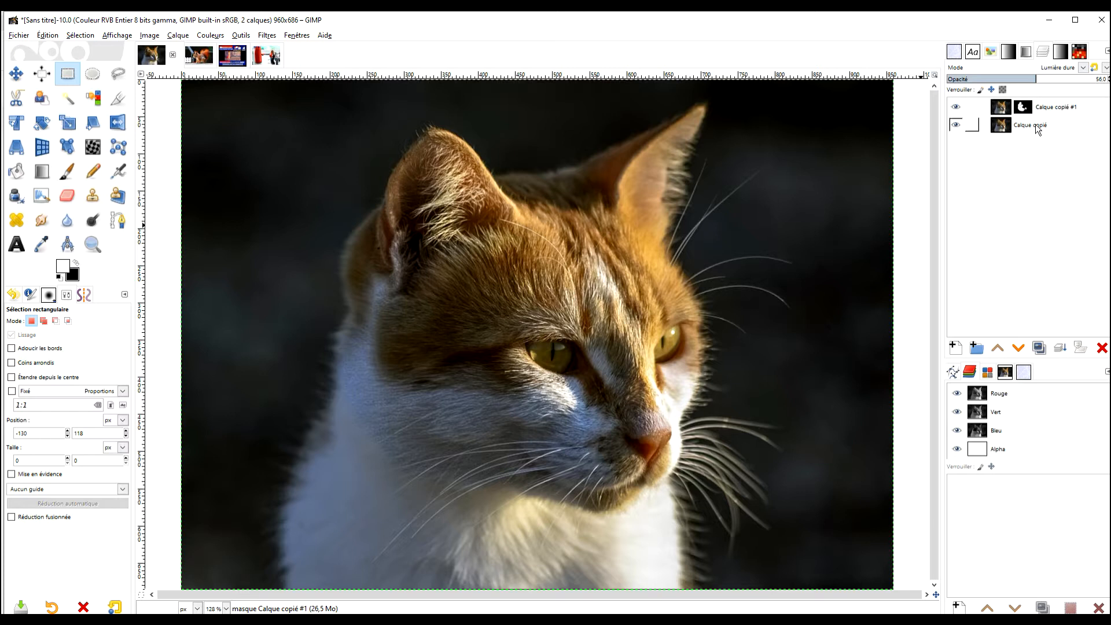
Try the Lumière vive blending mode on the upper cat layer and return the layer to Normal
click(1073, 68)
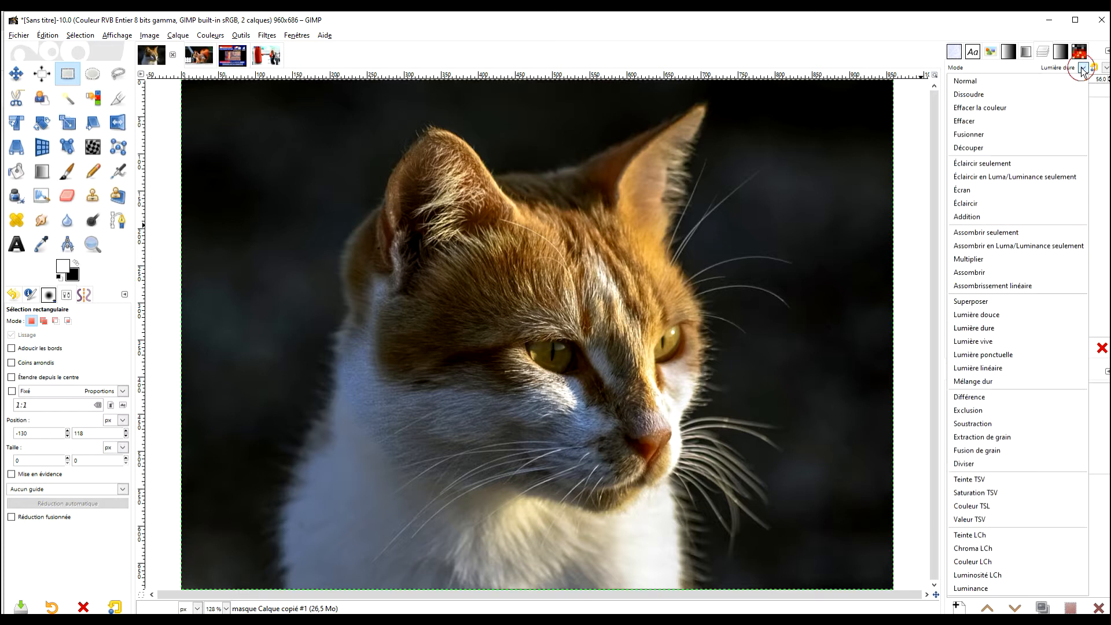
click(1007, 343)
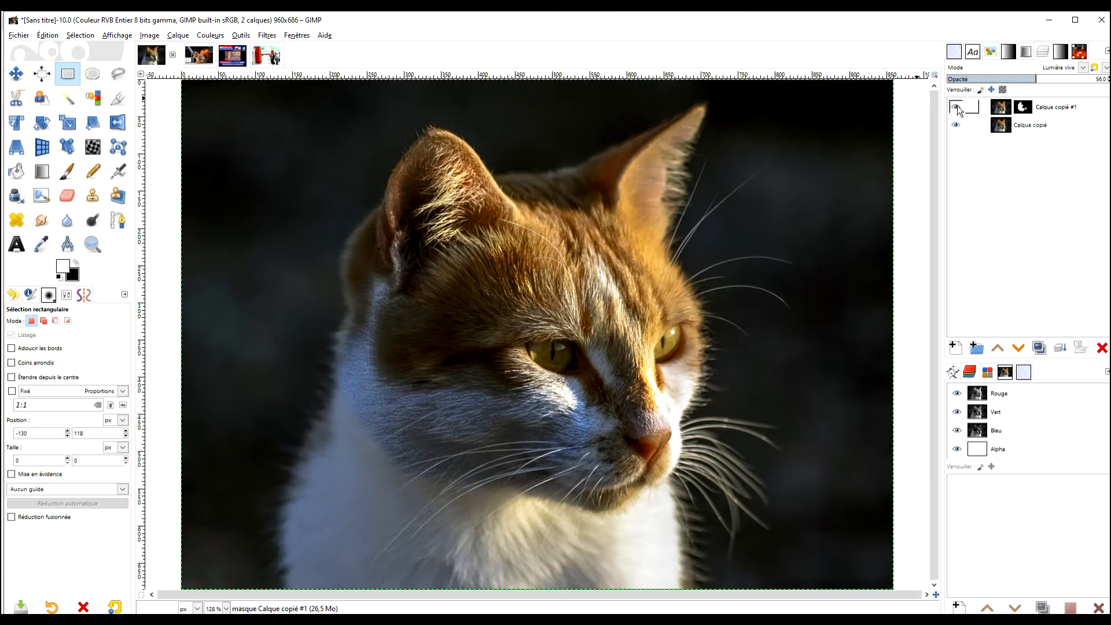
click(1081, 68)
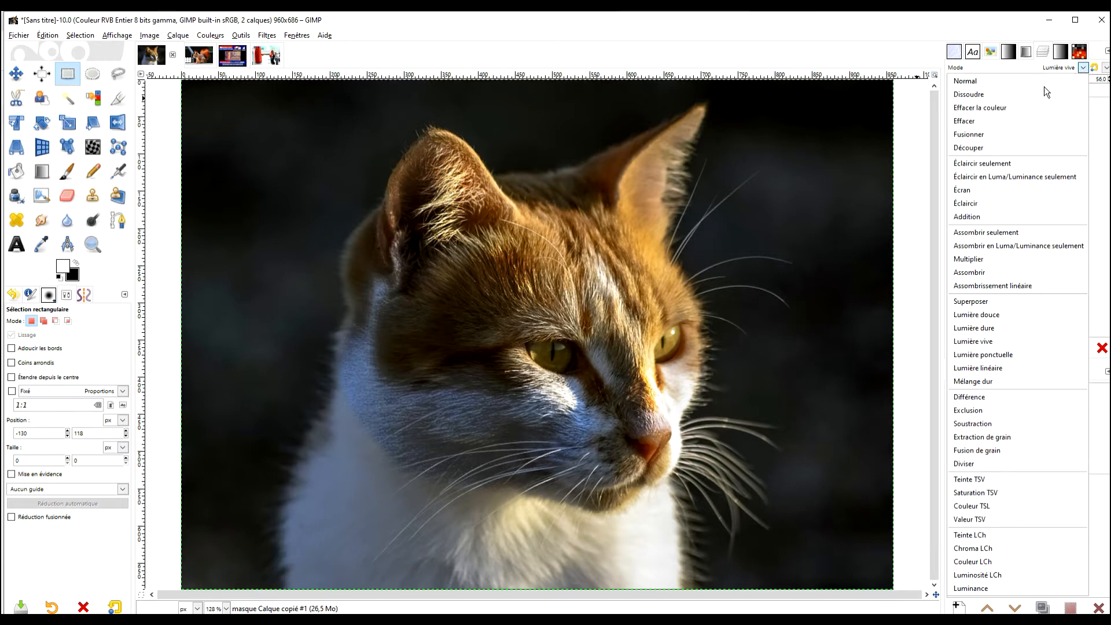
click(1002, 86)
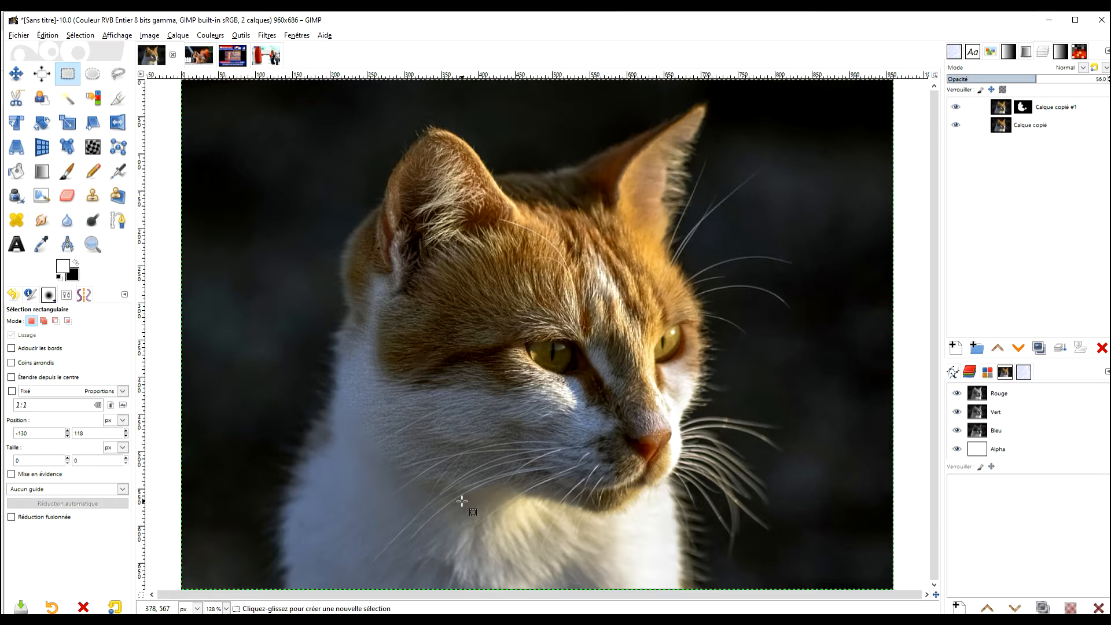
Switch to the squirrel image and compare it with the masked upper layer hidden and shown
click(192, 58)
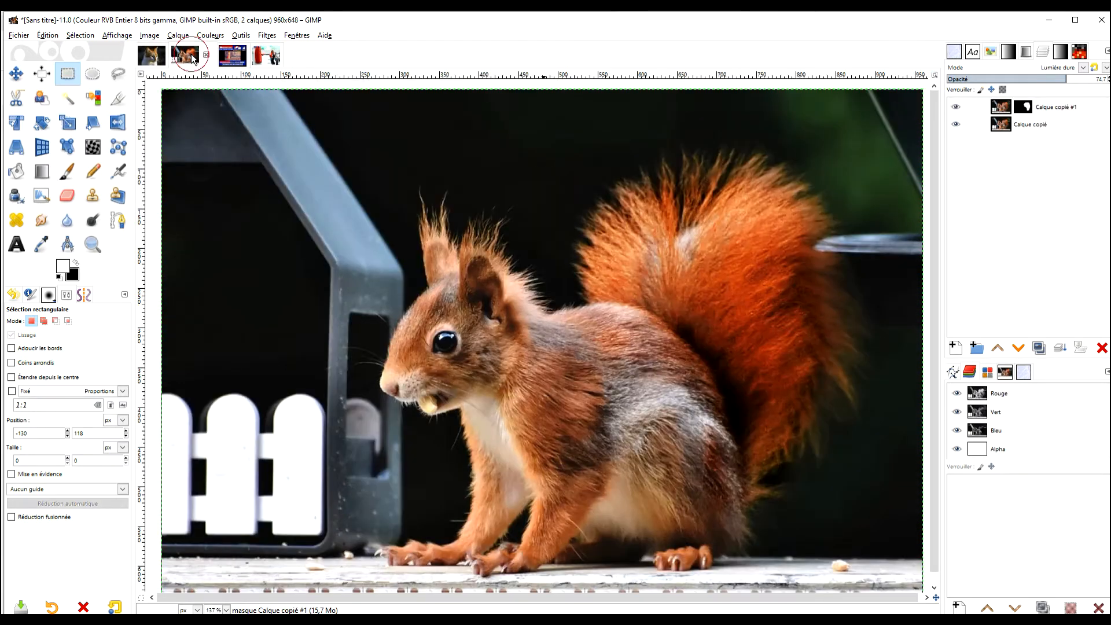
click(955, 107)
click(955, 107)
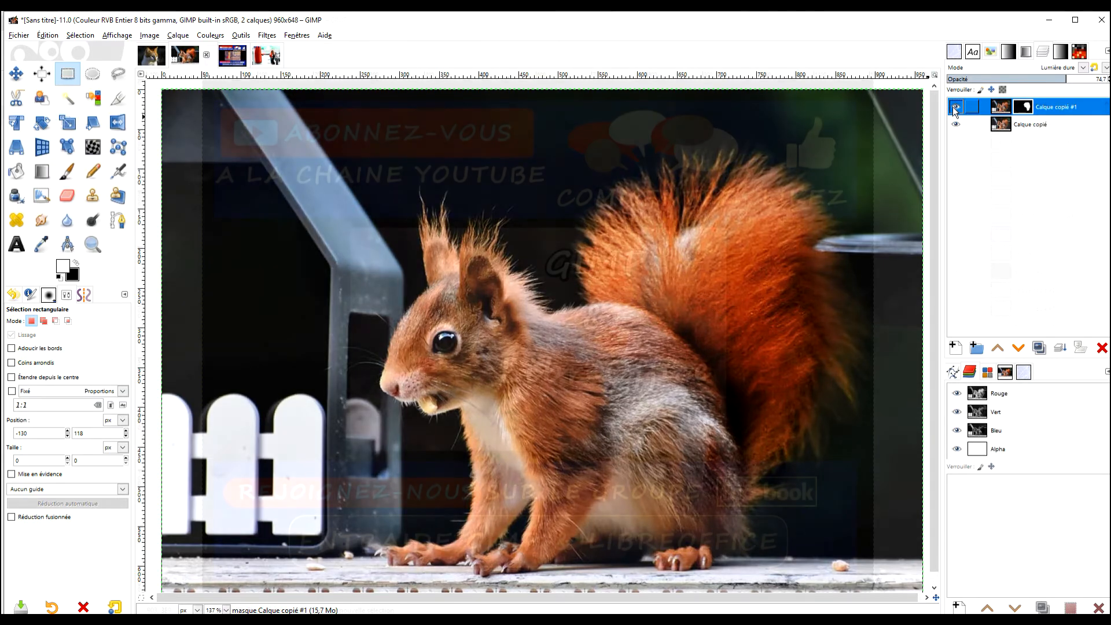
click(261, 37)
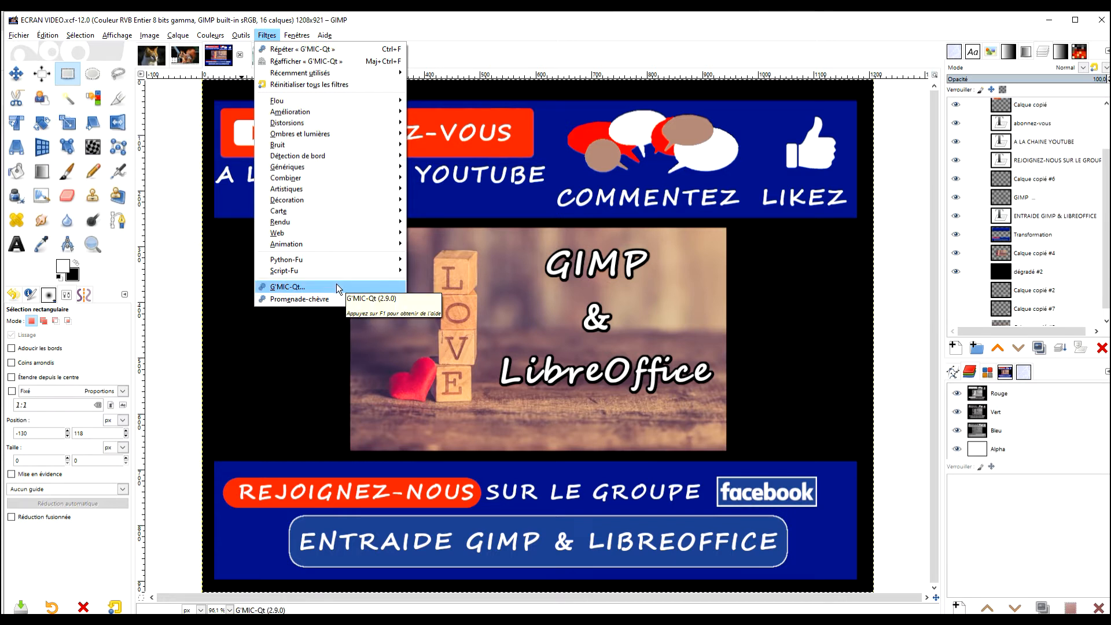
click(412, 17)
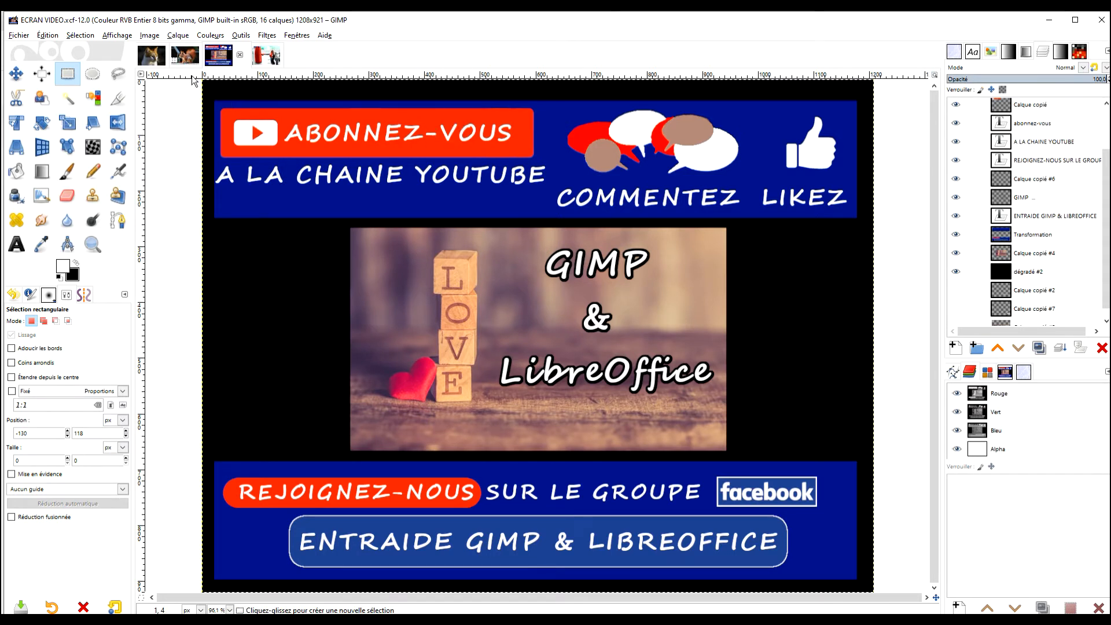
Open G'MIC-Qt on the cat image, search the filters for "detail" and choose Magic Details
click(152, 58)
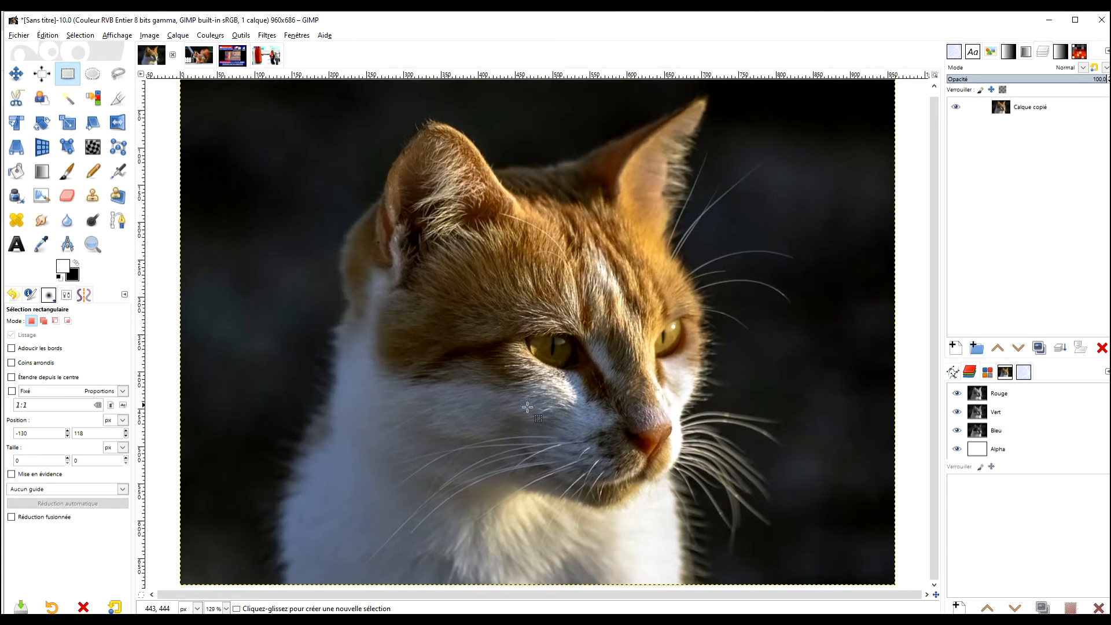
click(267, 35)
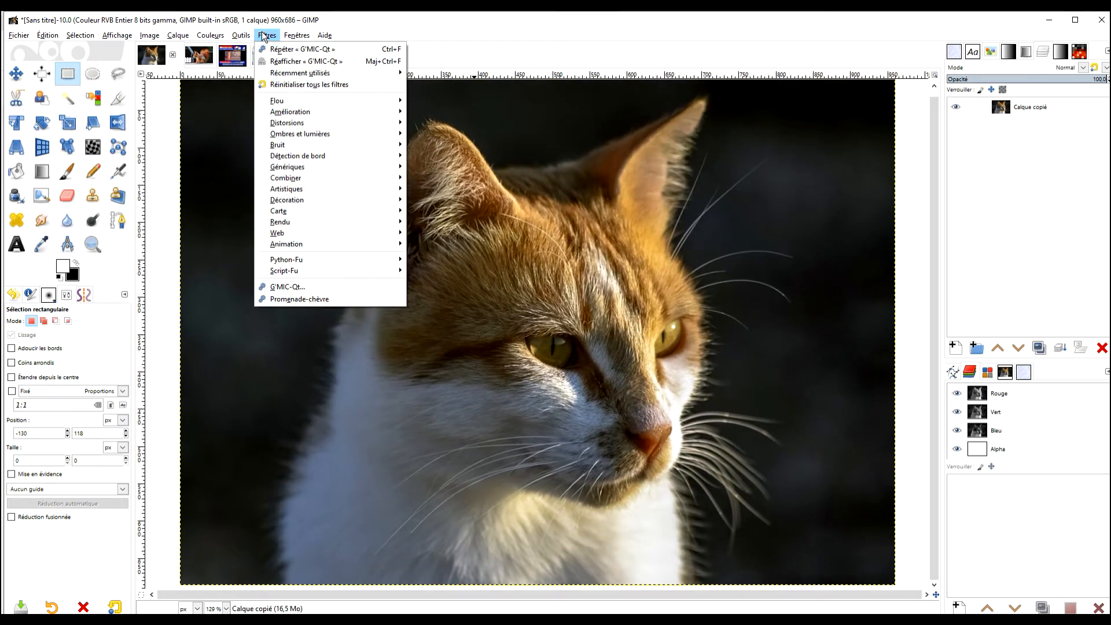
click(321, 287)
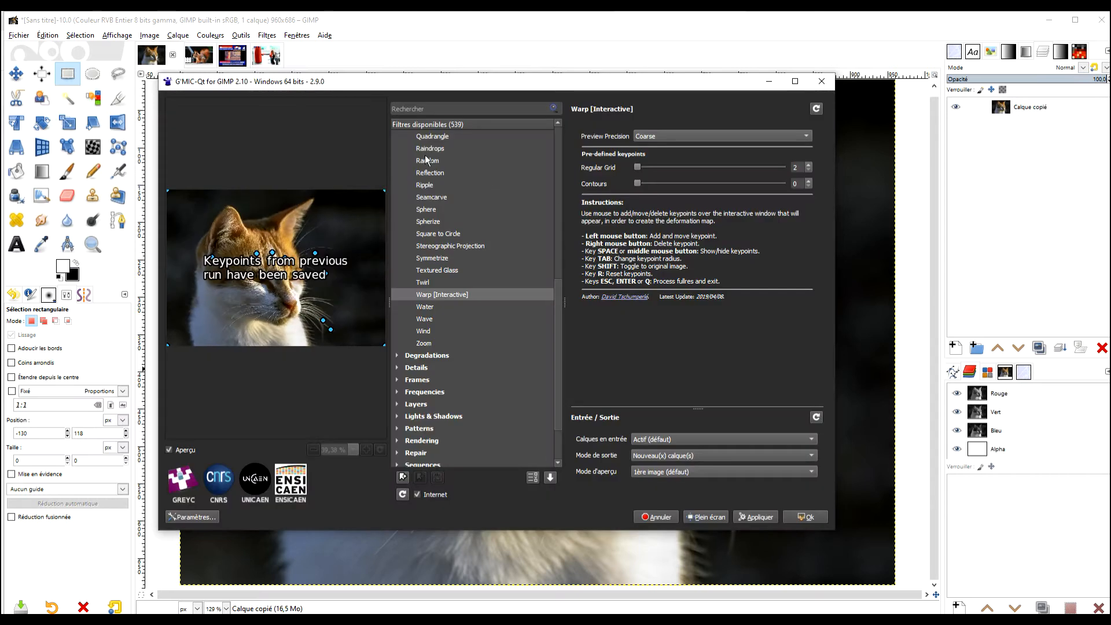
click(438, 109)
text(det)
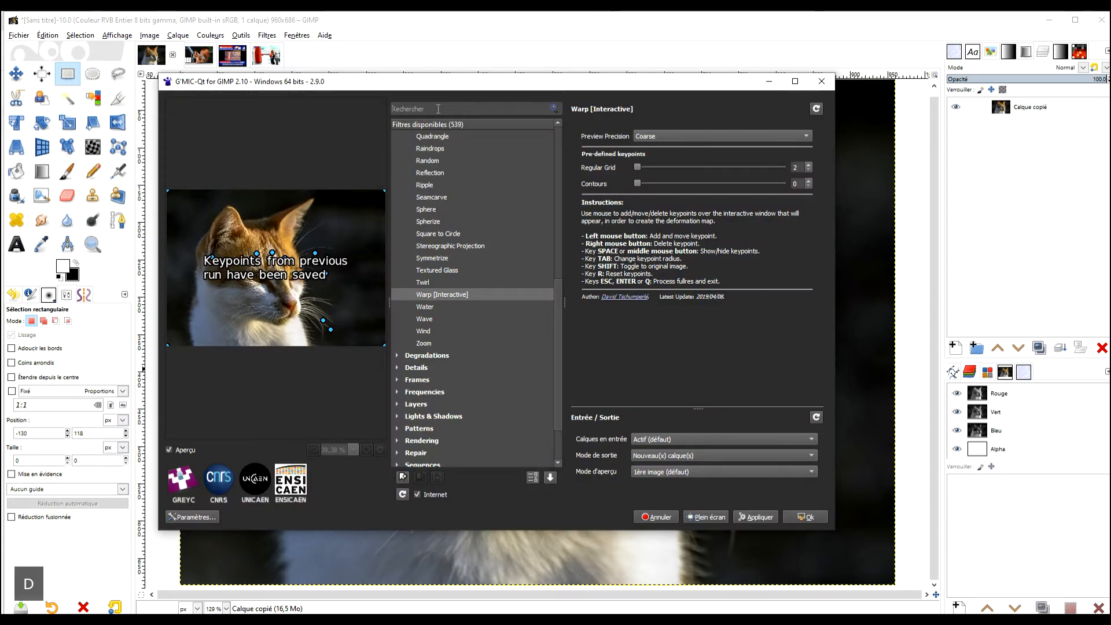
text(ail)
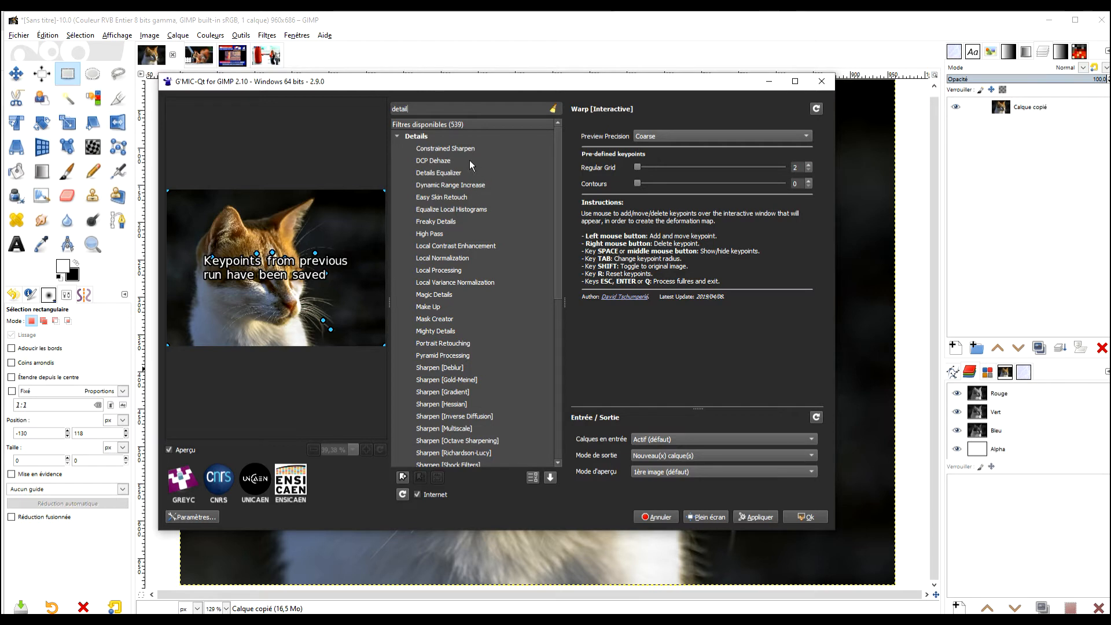
click(451, 297)
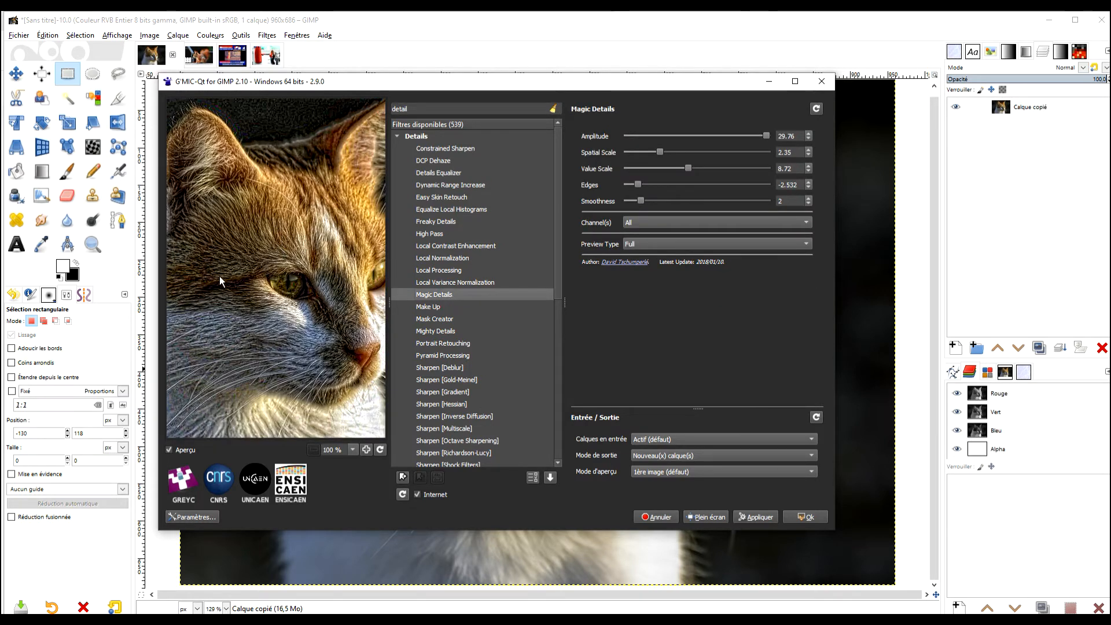
Set Magic Details to Spatial Scale 1.19, Edges -2.16 and Smoothness 3.78, and apply the filter to a new layer
drag(438, 85, 431, 116)
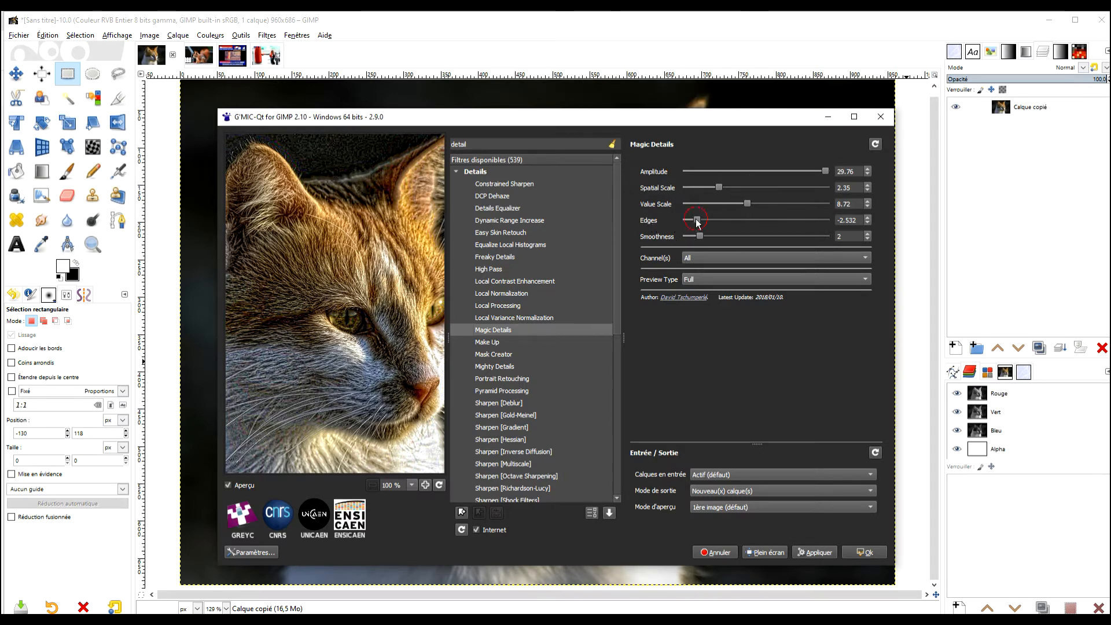
mouse_move(697, 223)
mouse_down()
mouse_move(726, 220)
mouse_move(696, 221)
mouse_up()
drag(741, 185, 704, 220)
click(753, 188)
drag(407, 120, 729, 113)
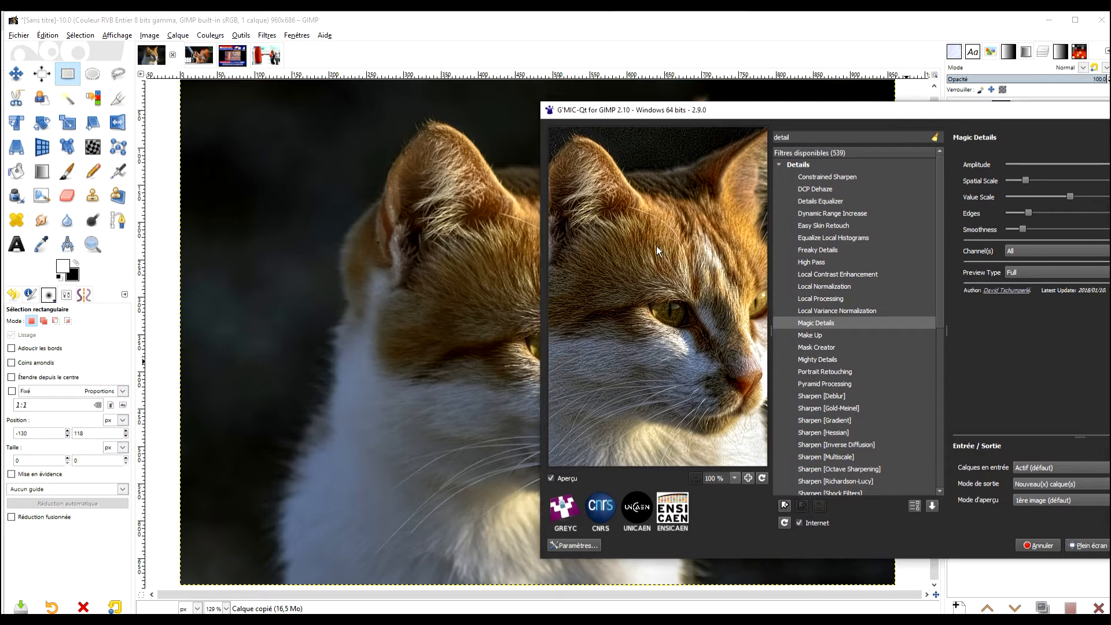
drag(871, 111, 489, 124)
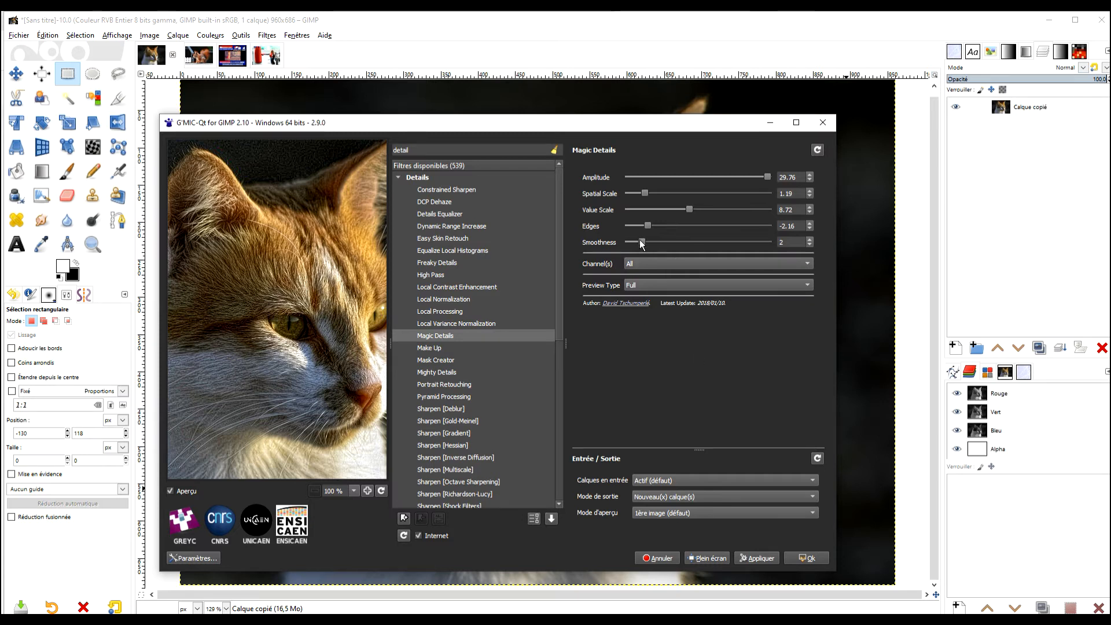
mouse_move(641, 243)
mouse_down()
mouse_move(708, 243)
mouse_move(620, 246)
mouse_move(657, 246)
mouse_up()
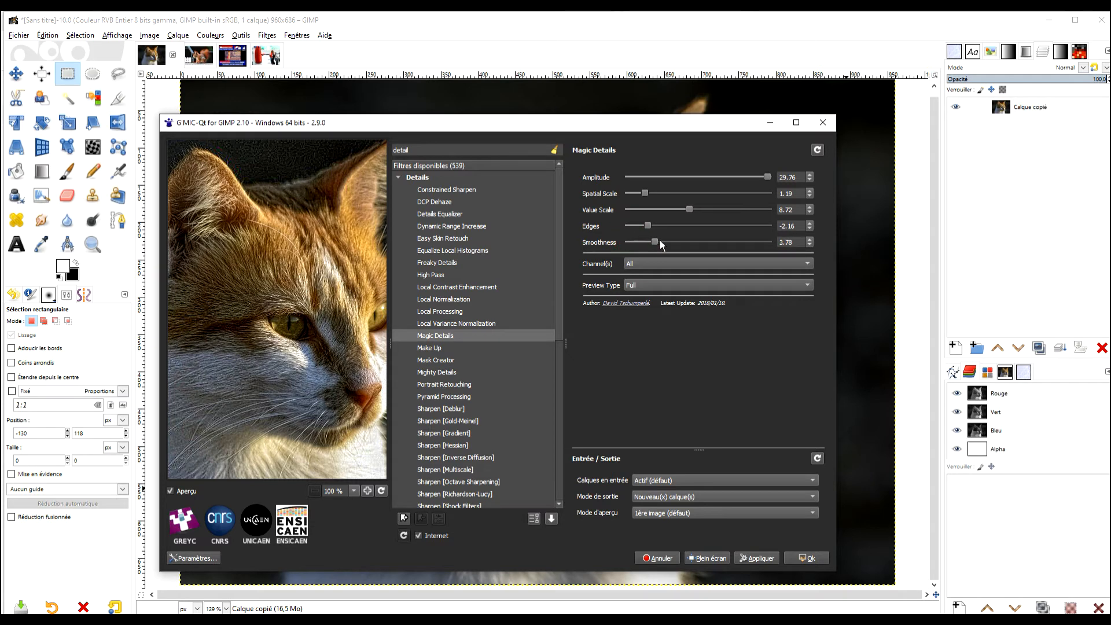
click(810, 558)
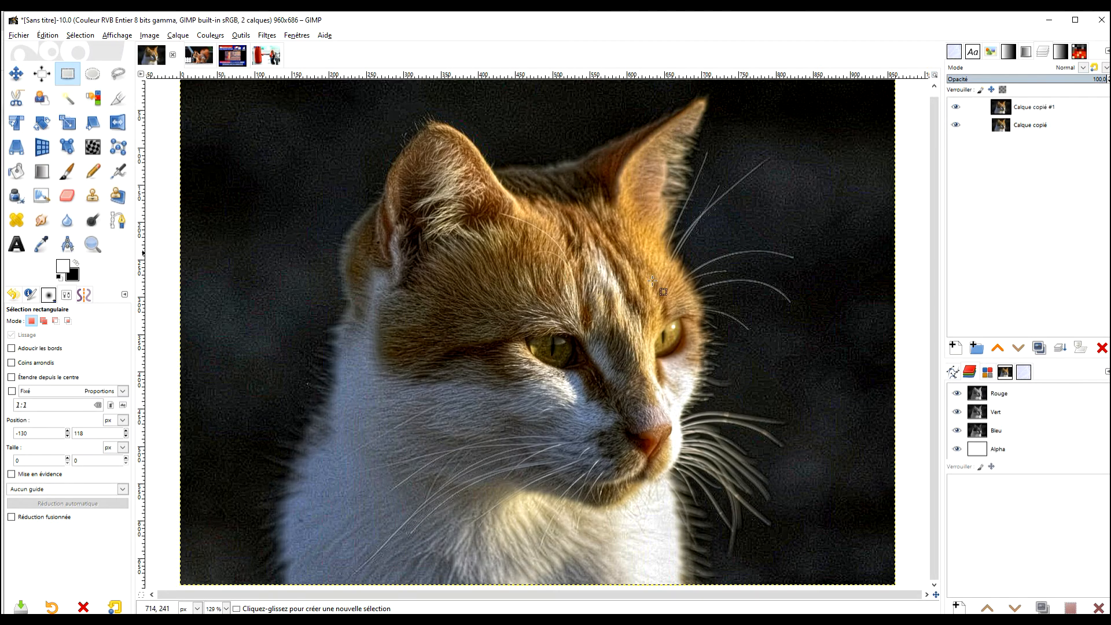
Add a layer mask initialised to Noir (transparence totale) to the filtered layer Calque copié #1
click(1002, 110)
right_click(1001, 110)
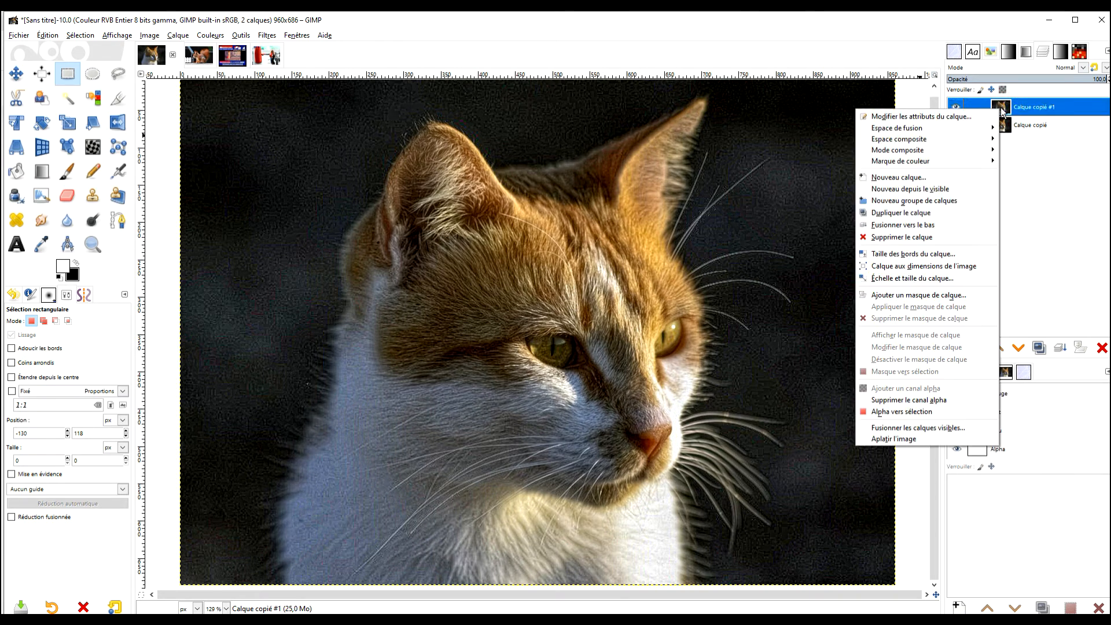
click(937, 293)
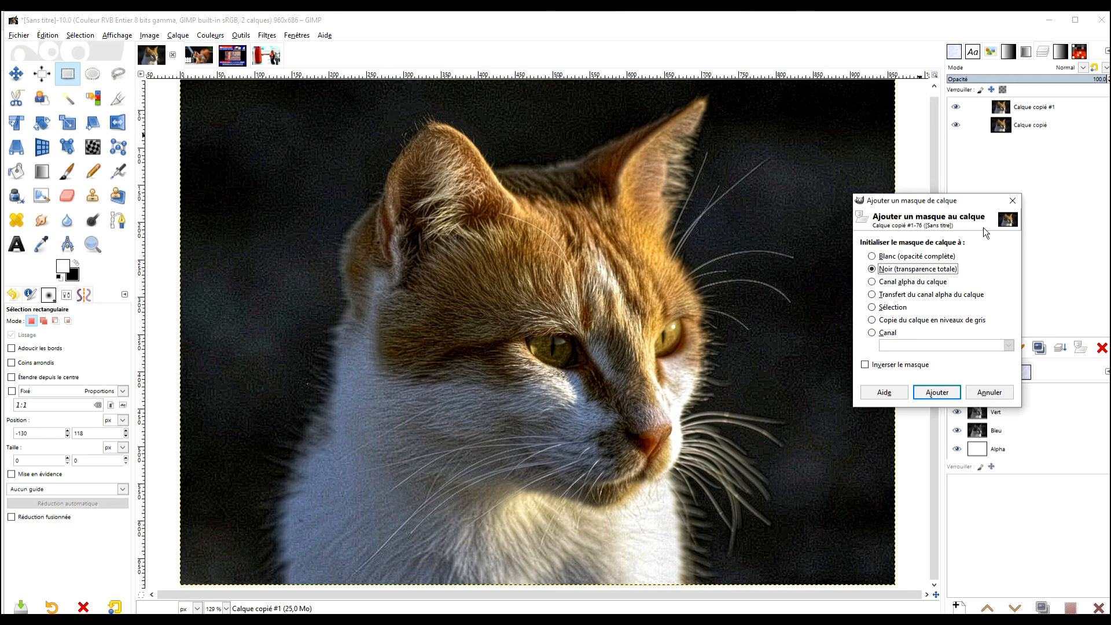
click(1011, 200)
right_click(1003, 111)
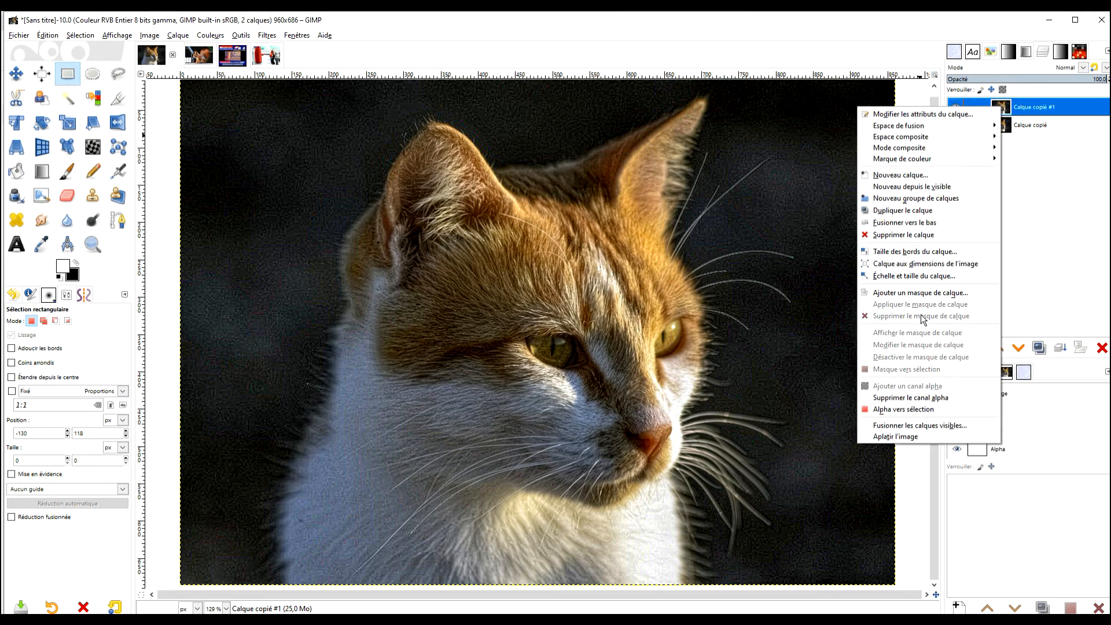
click(924, 293)
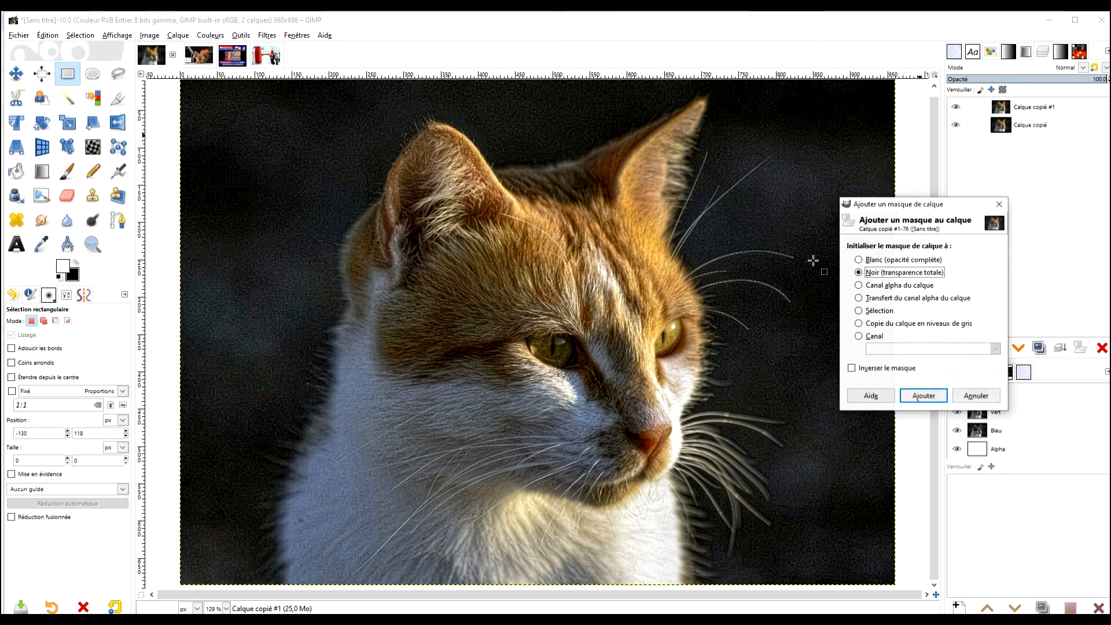
click(922, 397)
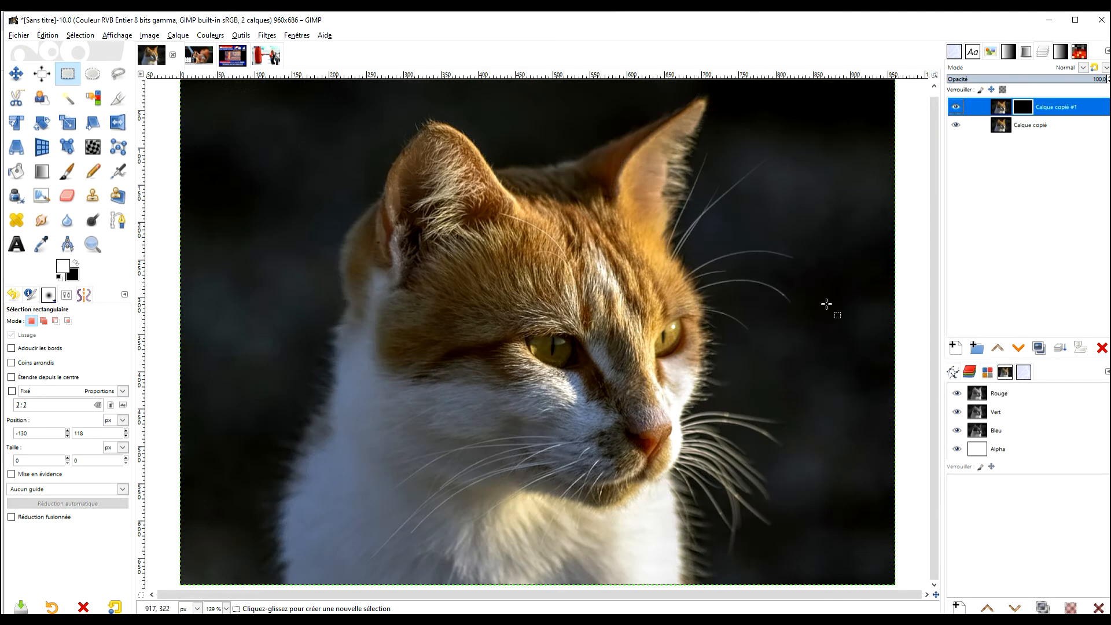
Compare the cat image with the masked upper layer hidden and shown
click(955, 107)
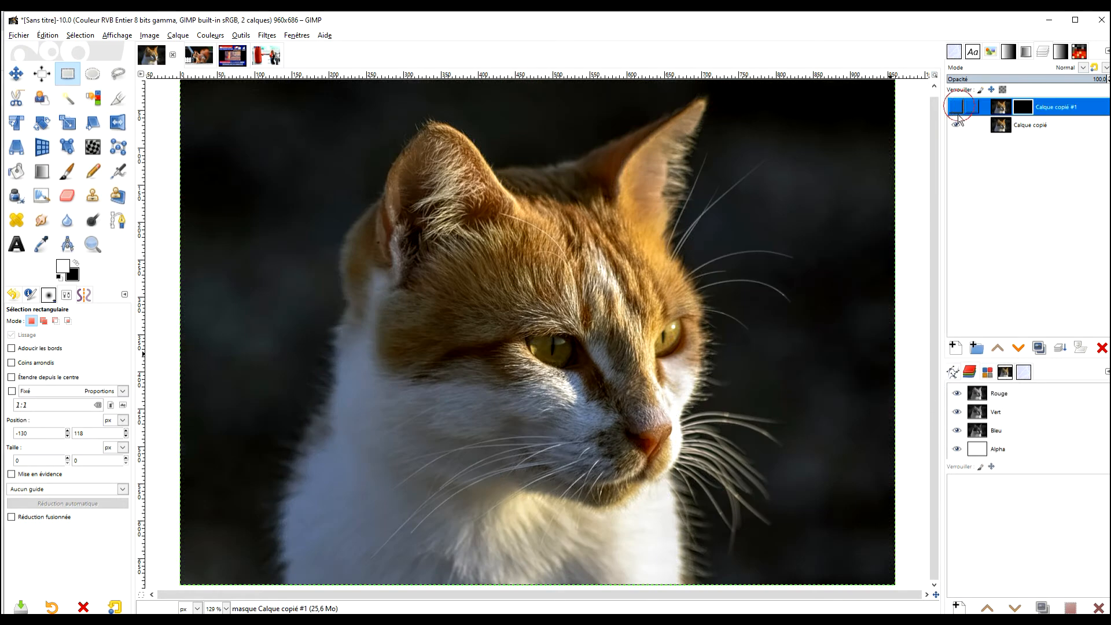
click(956, 123)
click(954, 107)
Set up the Paintbrush for the upper layer's mask with white foreground, opacity 100, brush 2. Hardness 050 and size 133
click(68, 174)
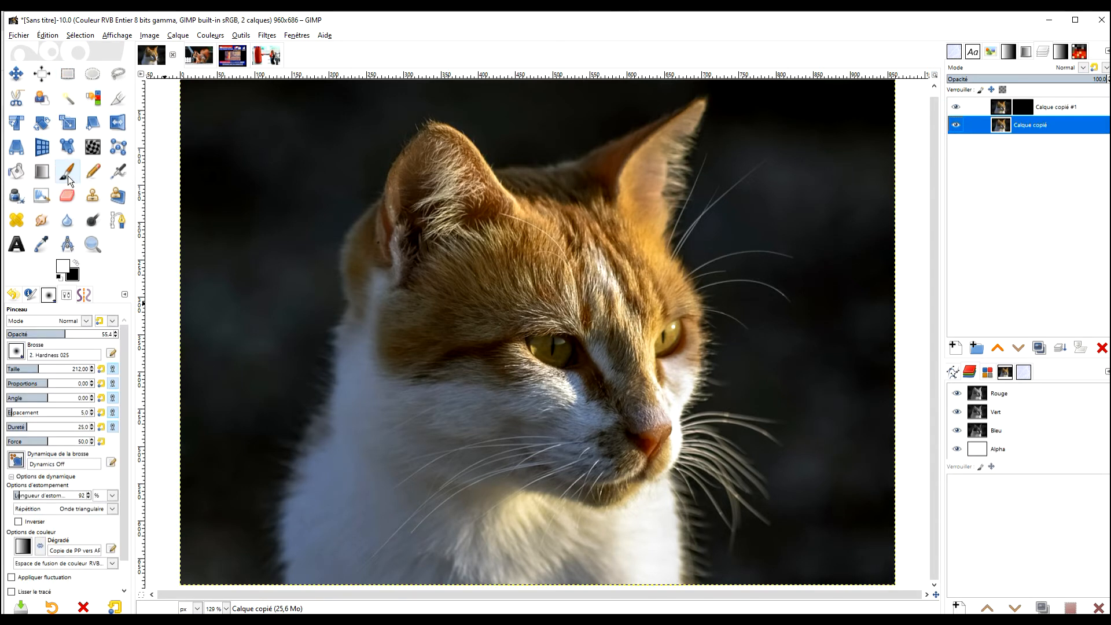
click(75, 264)
click(1023, 107)
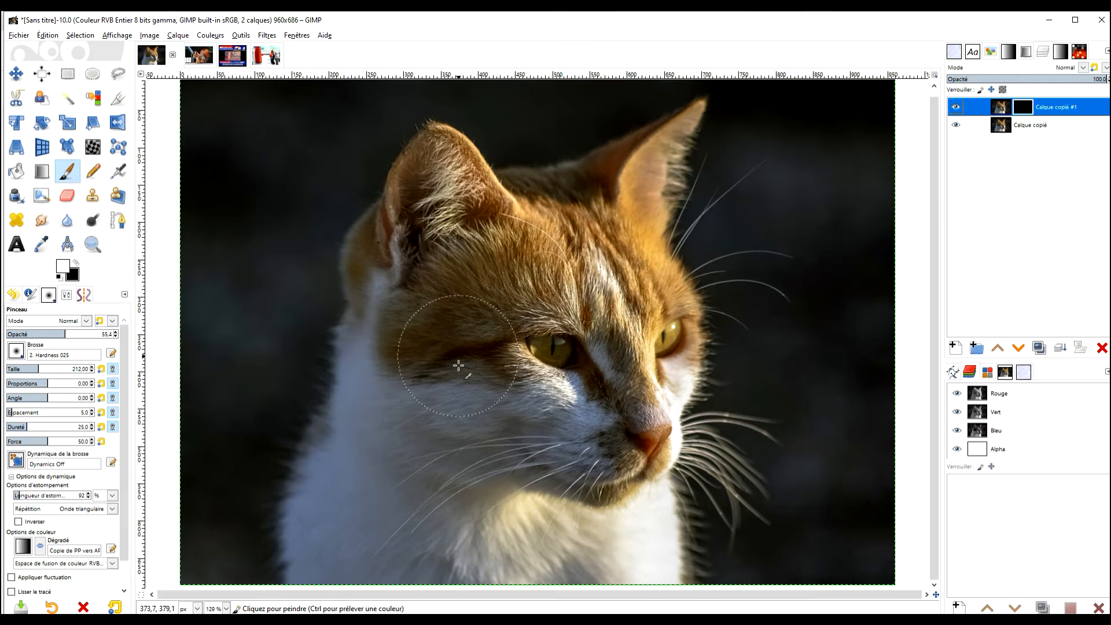
drag(627, 357, 592, 308)
drag(67, 335, 114, 335)
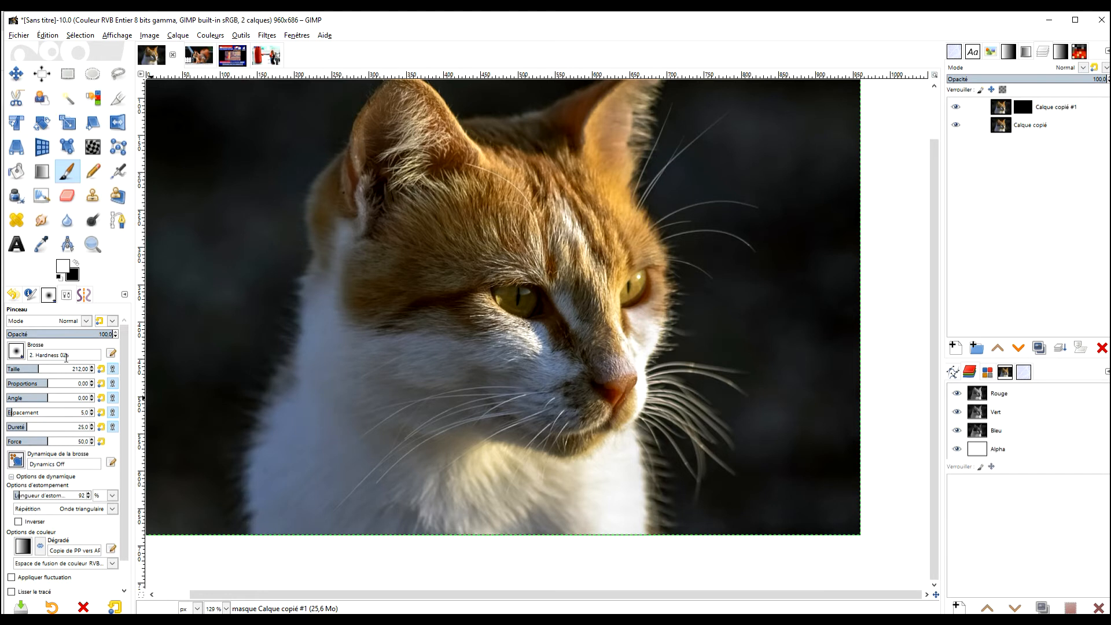
click(18, 355)
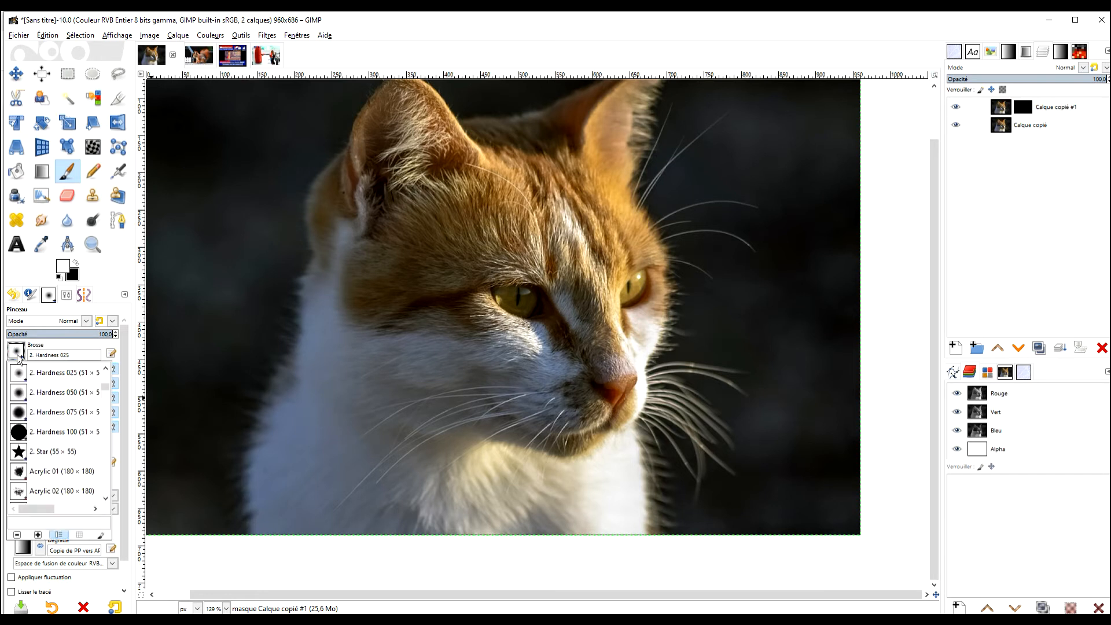
click(61, 393)
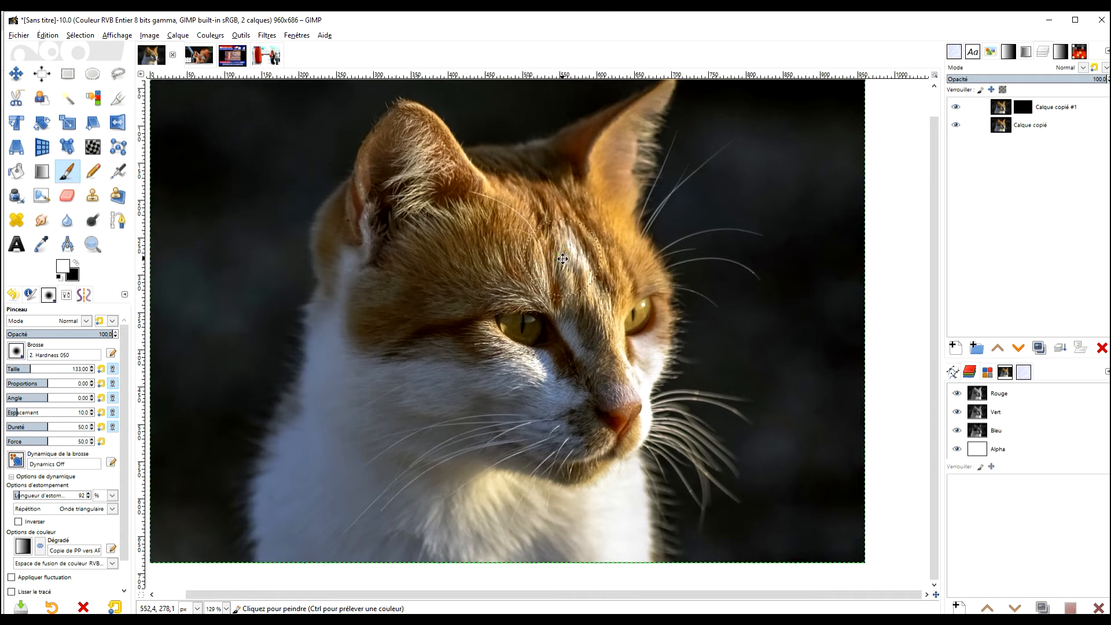
Paint white on the mask of Calque copié #1 over the cat's forehead fur and the cheek below the eye
click(1023, 108)
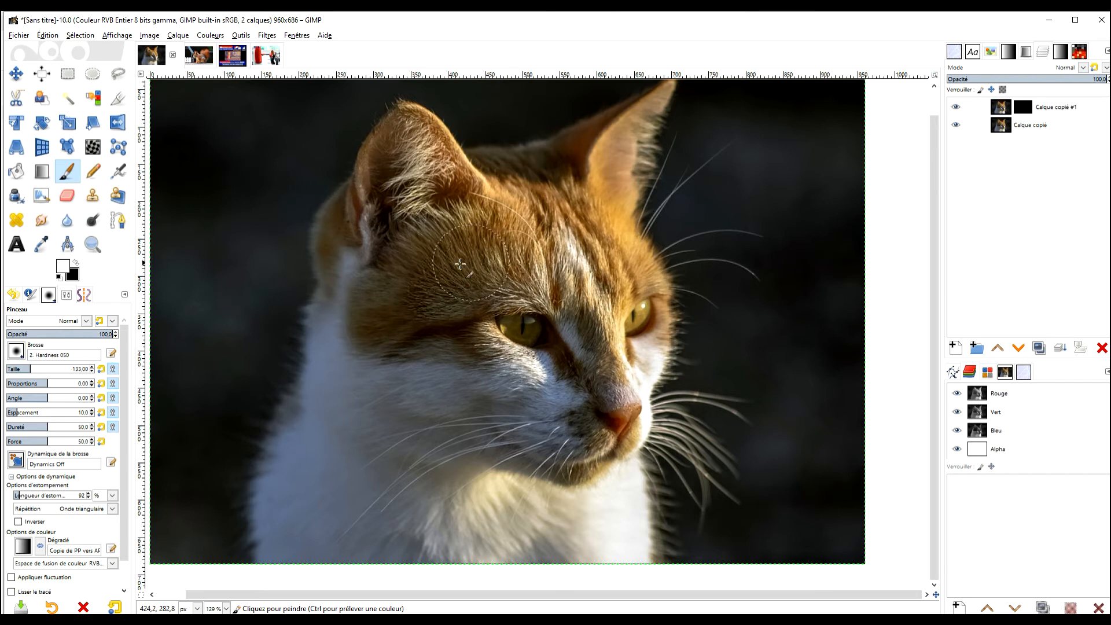
drag(404, 310, 480, 289)
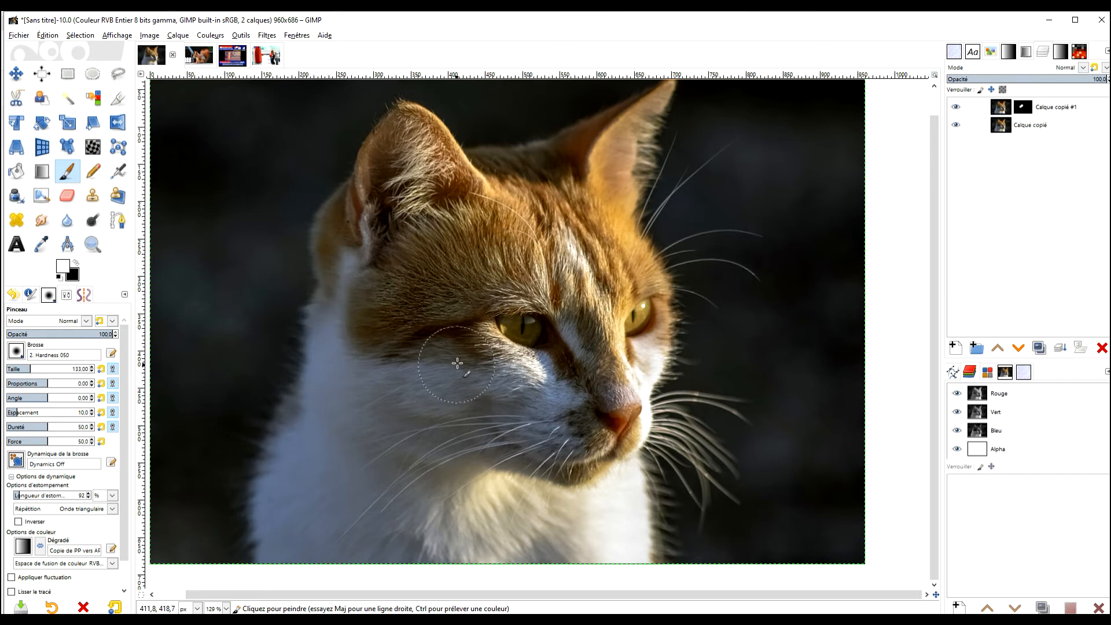
mouse_move(527, 392)
mouse_down()
mouse_move(524, 361)
mouse_move(445, 341)
mouse_move(434, 324)
mouse_move(604, 328)
mouse_move(624, 370)
mouse_move(666, 376)
mouse_move(608, 405)
mouse_up()
Extend the white painting on the mask across the cat's lower cheek and the side of its face, and inspect the fur detail
scroll(481, 415, up, 3)
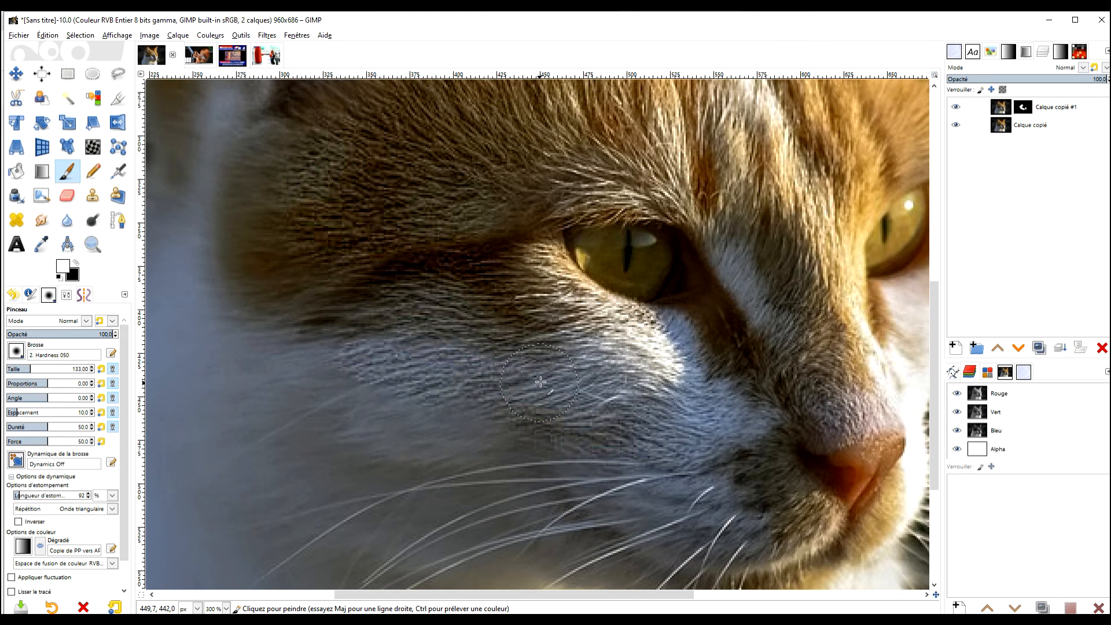
scroll(546, 363, down, 4)
scroll(538, 376, up, 2)
scroll(533, 388, down, 2)
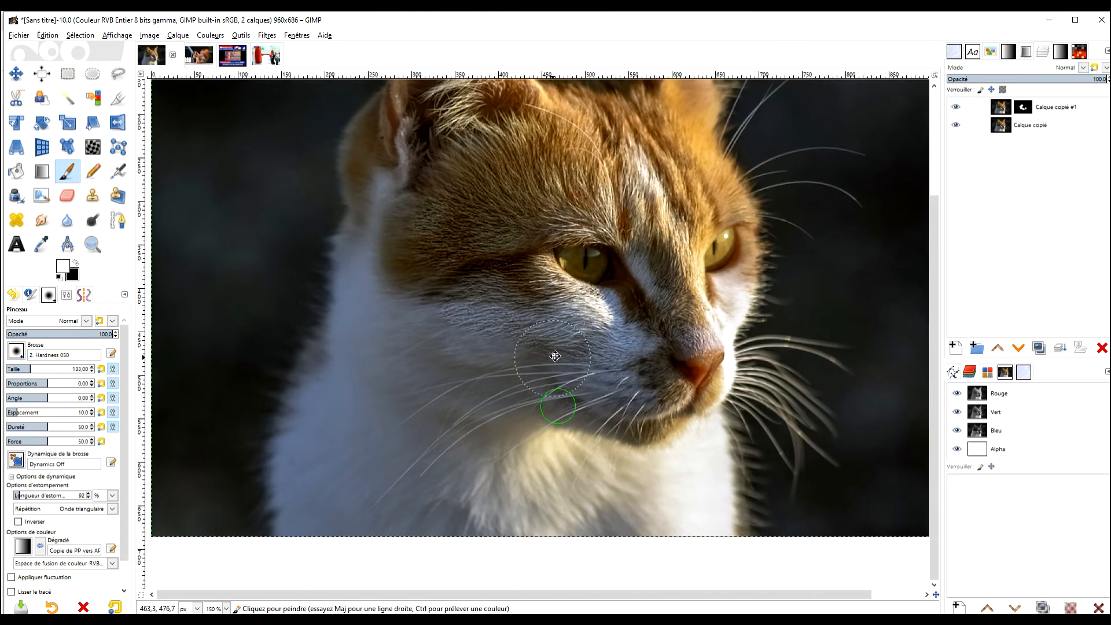
scroll(533, 386, up, 2)
scroll(527, 384, down, 2)
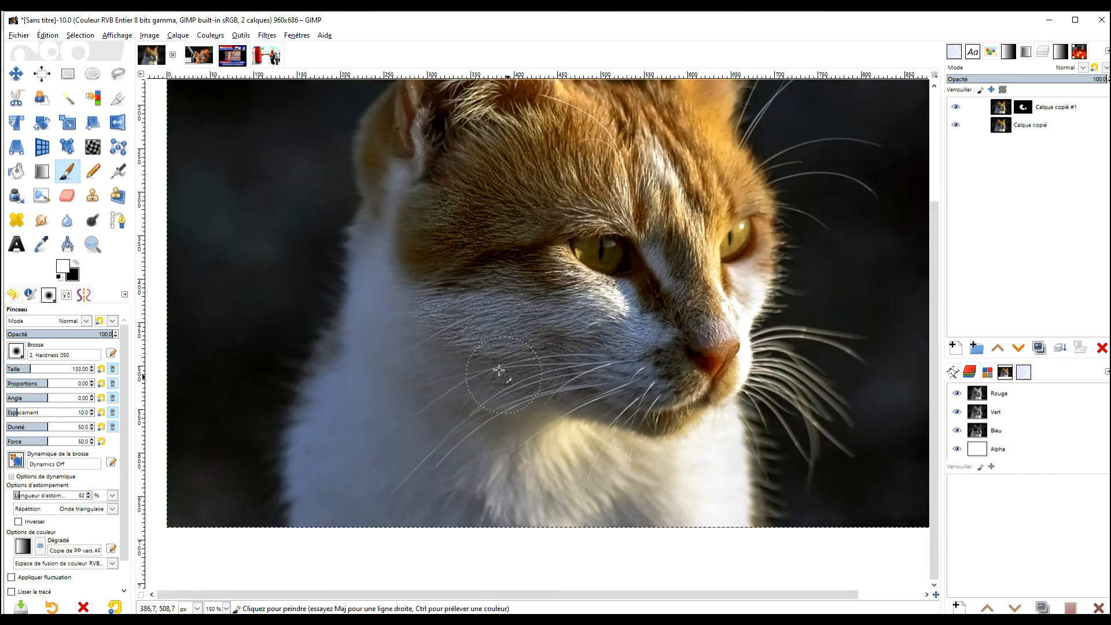
mouse_move(421, 298)
mouse_down()
mouse_move(411, 188)
mouse_move(400, 285)
mouse_move(428, 358)
mouse_move(483, 381)
mouse_move(598, 386)
mouse_up()
scroll(598, 386, down, 2)
scroll(496, 285, up, 1)
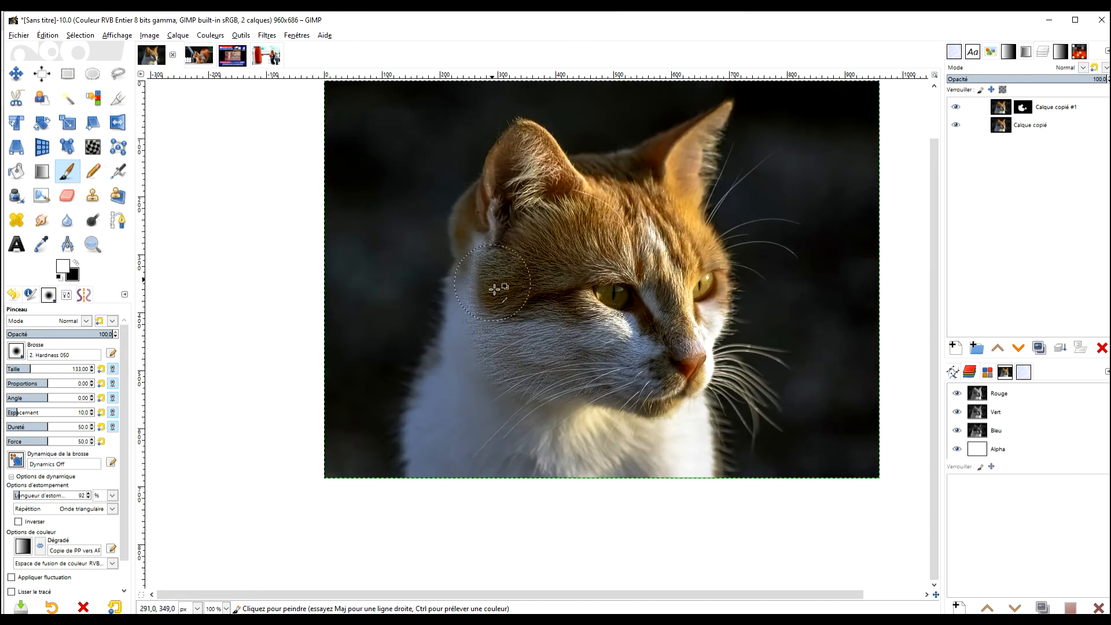
scroll(496, 285, up, 2)
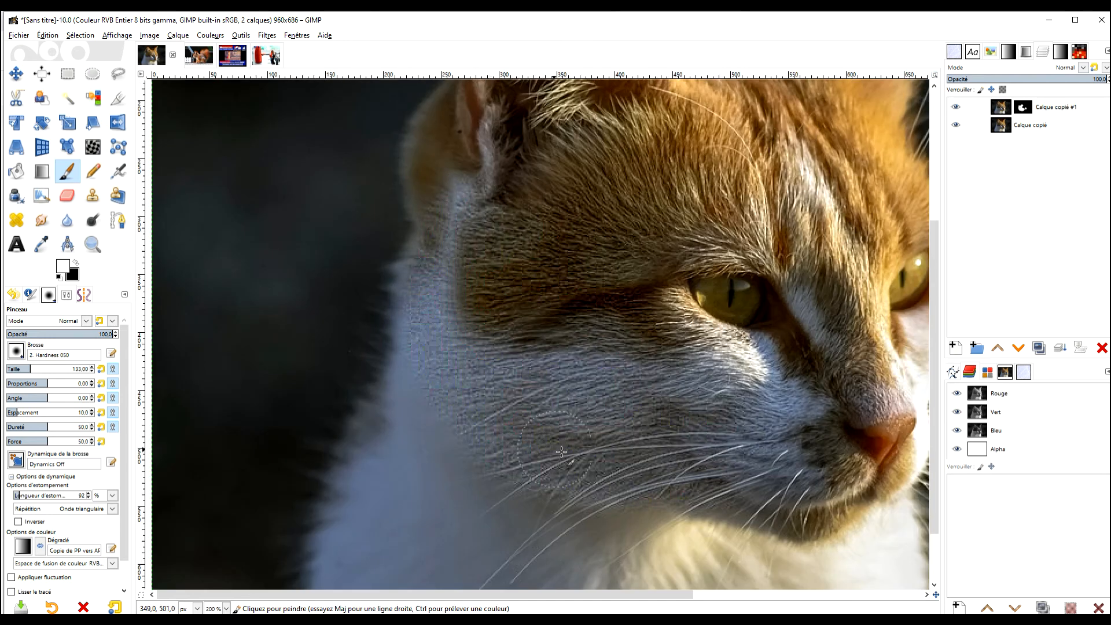
scroll(550, 290, down, 2)
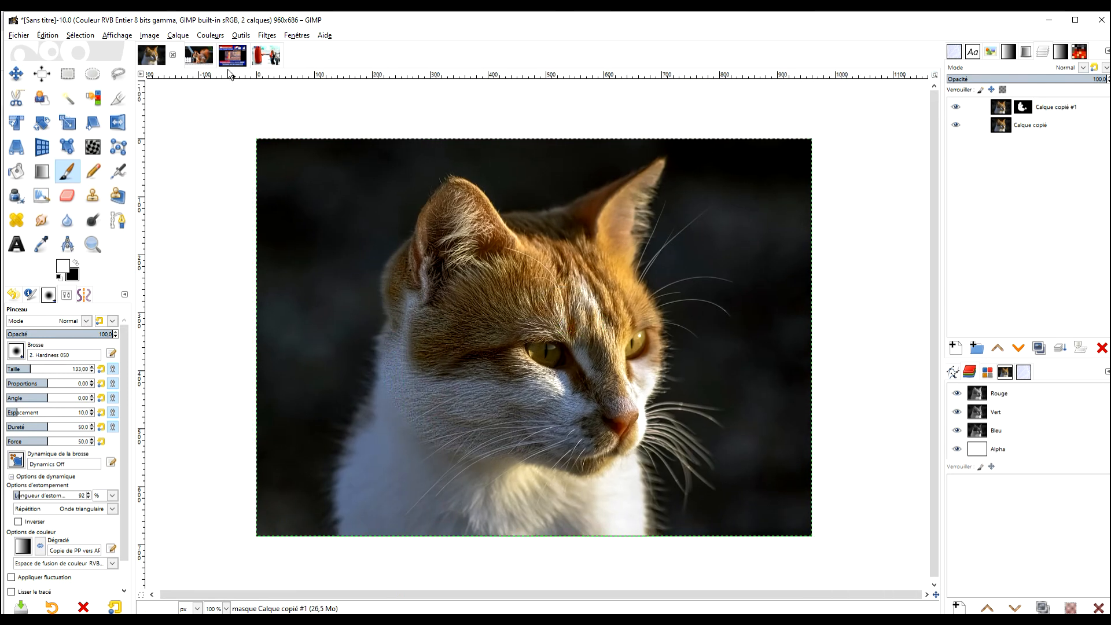
Switch to the squirrel image and repeat the last G'MIC-Qt filter on it
click(199, 55)
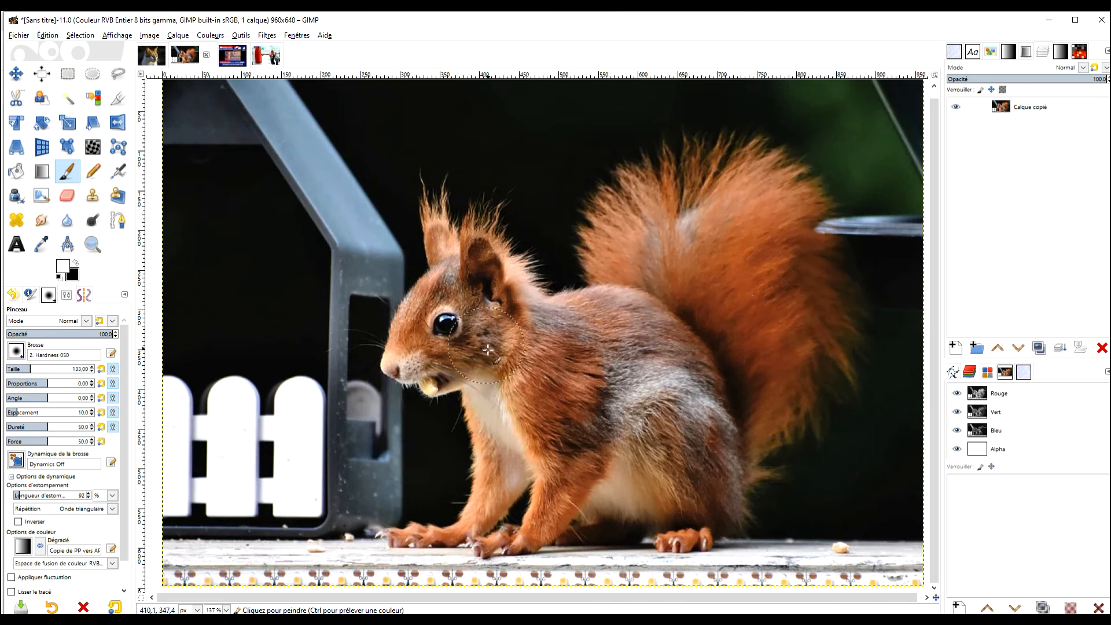
drag(765, 275, 695, 302)
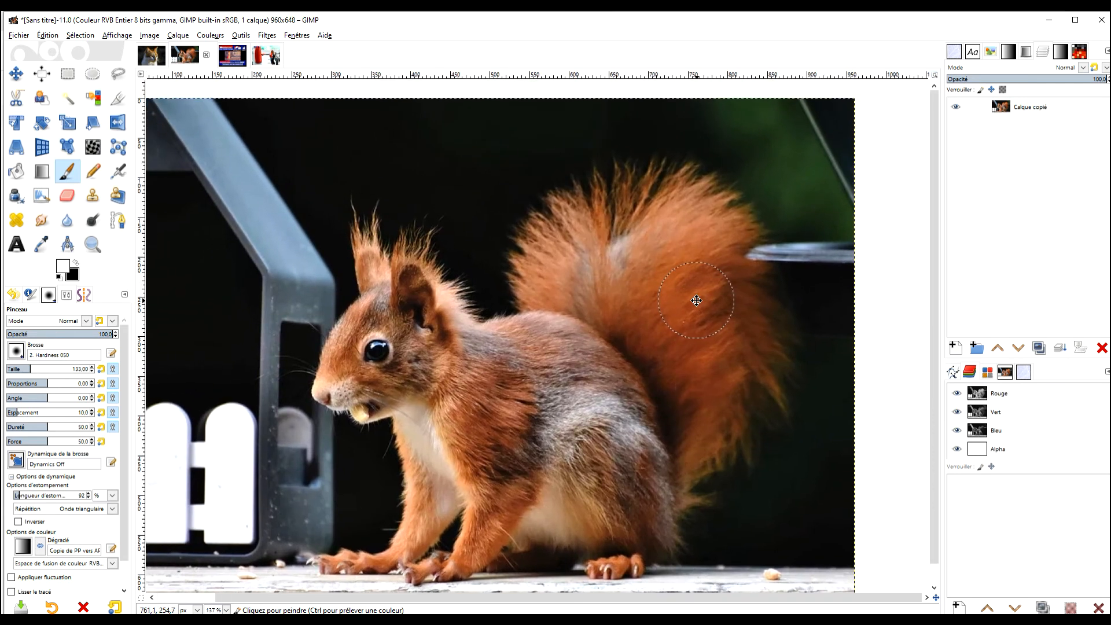
click(266, 35)
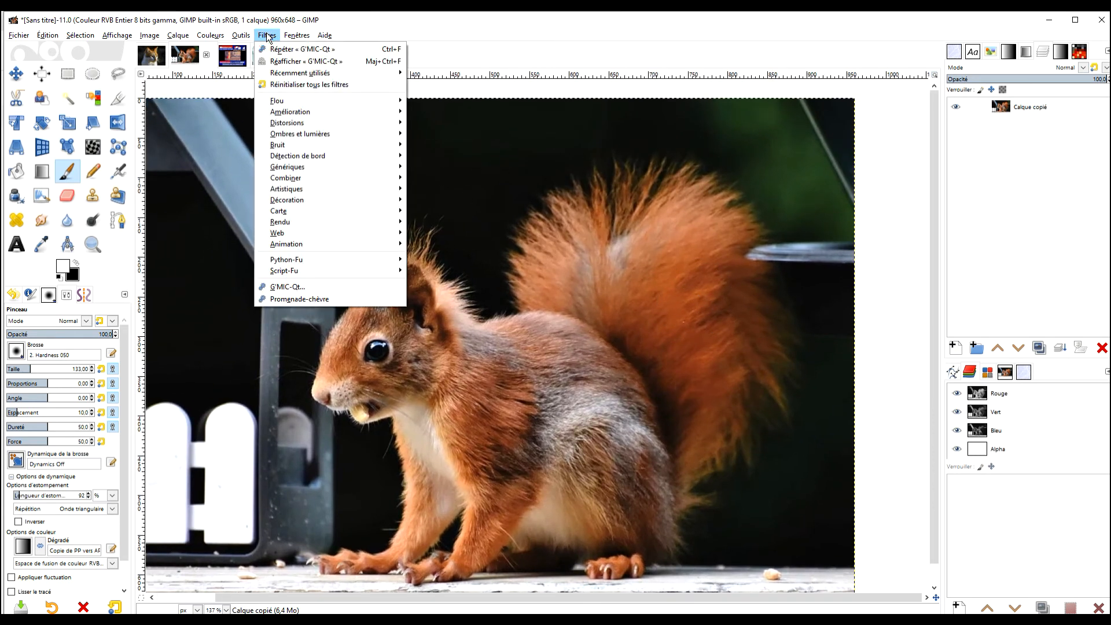
click(298, 49)
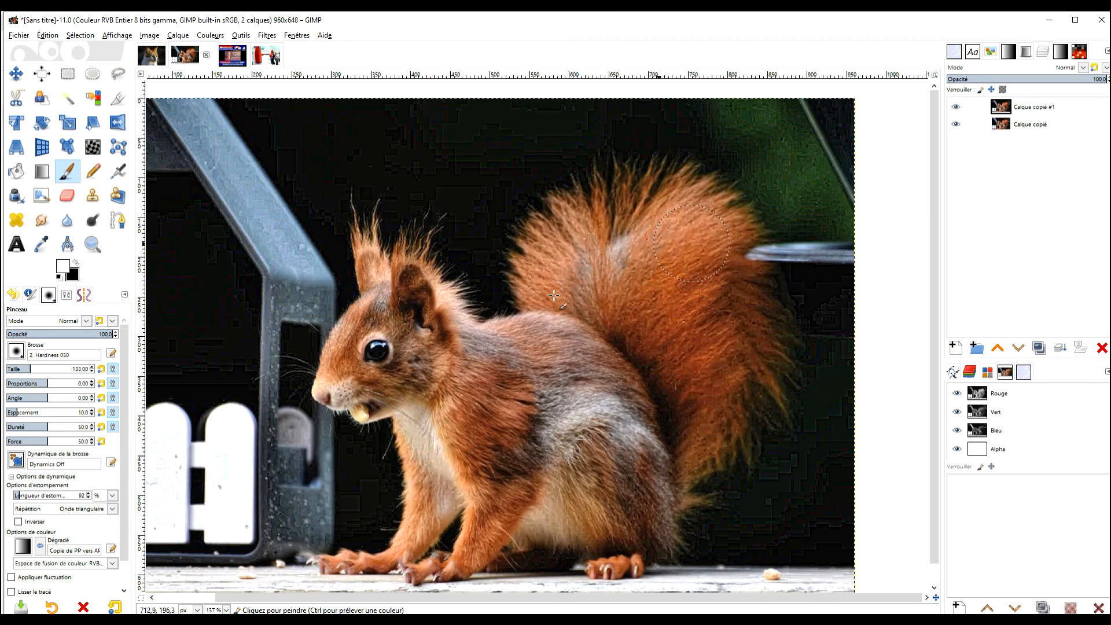
Add a layer mask initialised to Noir (transparence totale) to the squirrel's filtered layer Calque copié #1
right_click(1005, 109)
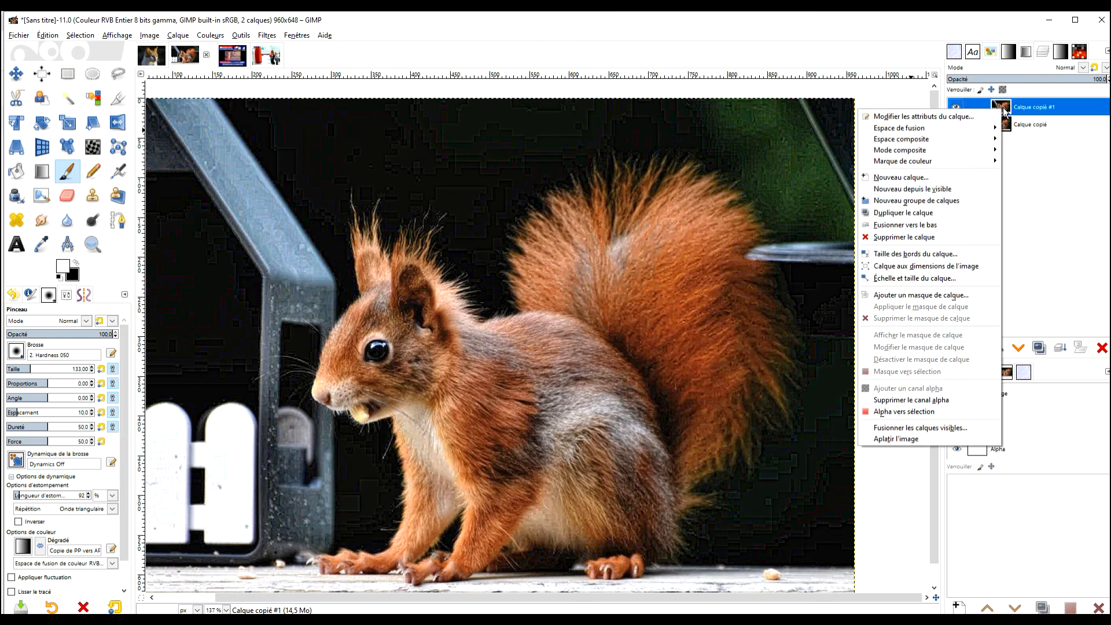
click(943, 296)
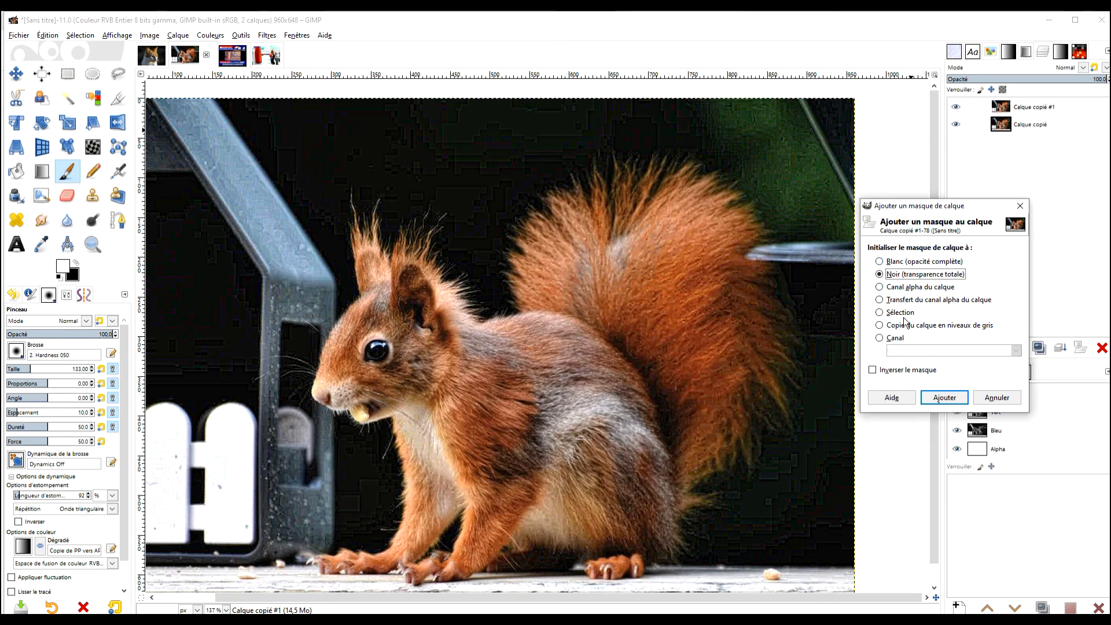
click(941, 397)
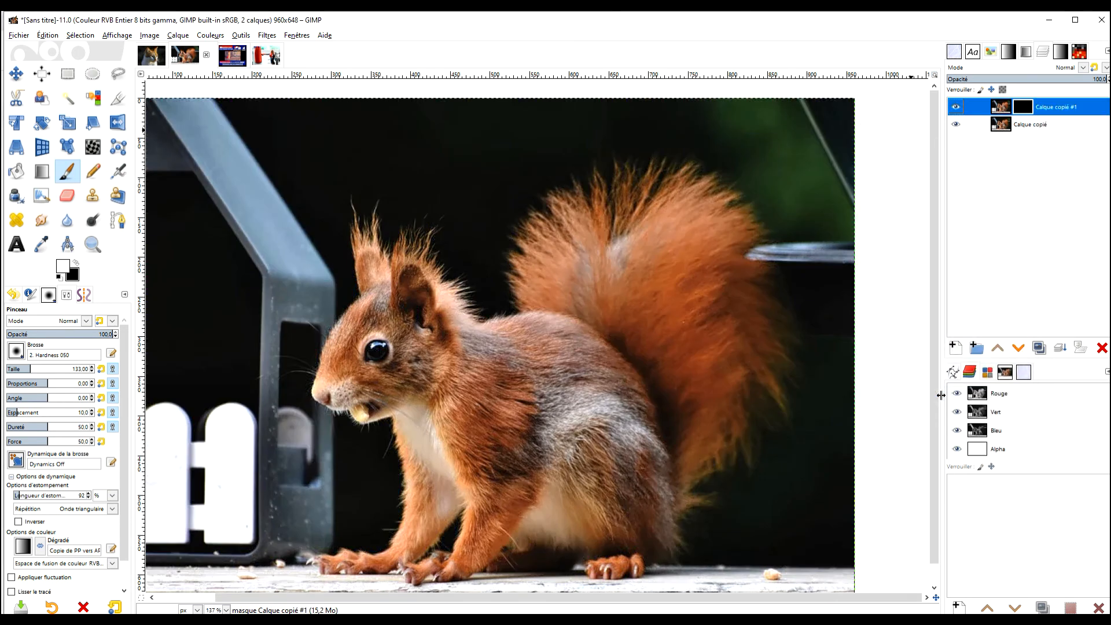
Paint white on the layer mask over the squirrel's tail to reveal the filtered fur detail
drag(665, 354, 627, 379)
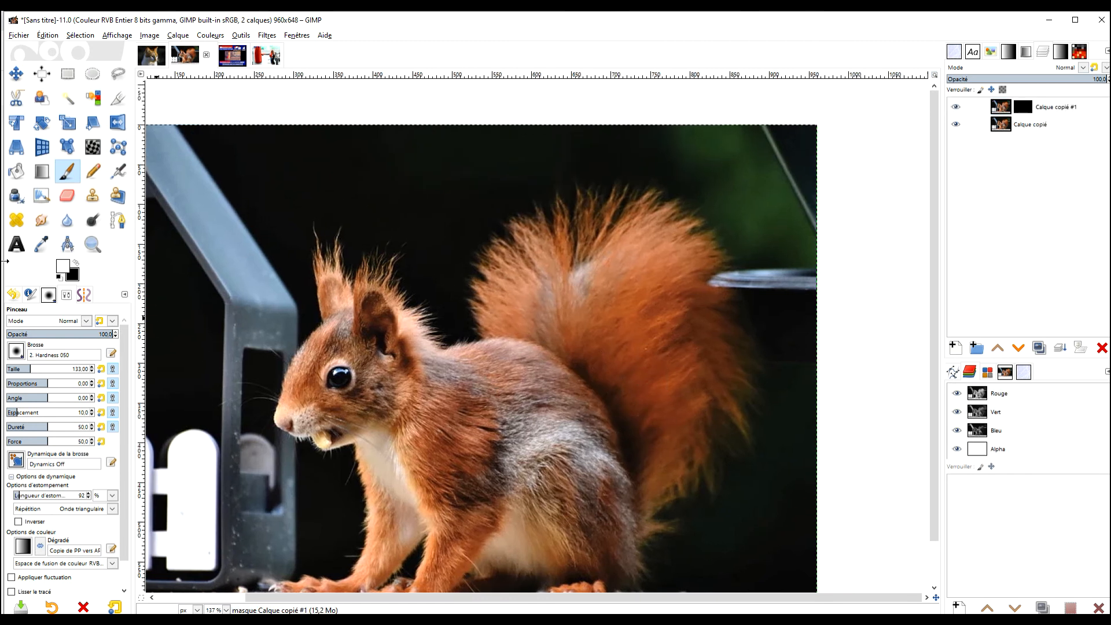
click(1019, 106)
mouse_move(640, 459)
mouse_down()
mouse_move(634, 522)
mouse_move(622, 443)
mouse_move(607, 418)
mouse_move(566, 377)
mouse_move(518, 359)
mouse_move(553, 365)
mouse_move(613, 435)
mouse_move(626, 523)
mouse_move(639, 483)
mouse_move(638, 510)
mouse_move(659, 531)
mouse_move(694, 401)
mouse_move(677, 386)
mouse_move(654, 447)
mouse_move(671, 365)
mouse_move(626, 391)
mouse_move(628, 292)
mouse_move(652, 280)
mouse_move(590, 328)
mouse_move(577, 274)
mouse_move(535, 313)
mouse_move(528, 273)
mouse_move(506, 295)
mouse_move(509, 283)
mouse_move(581, 244)
mouse_move(669, 251)
mouse_move(682, 383)
mouse_move(784, 388)
mouse_up()
Set the opacity of Calque copié #1 to 74.7 and its blend mode to Lumière dure
click(1075, 79)
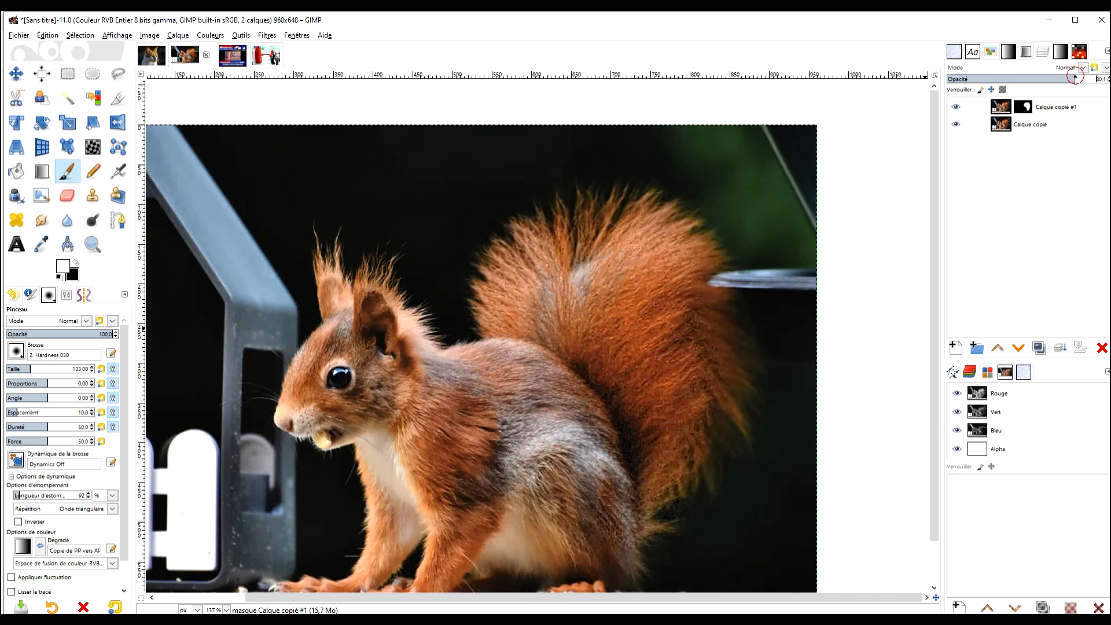
mouse_move(1075, 80)
mouse_down()
mouse_move(1053, 80)
mouse_move(1098, 79)
mouse_move(1066, 79)
mouse_up()
click(1082, 67)
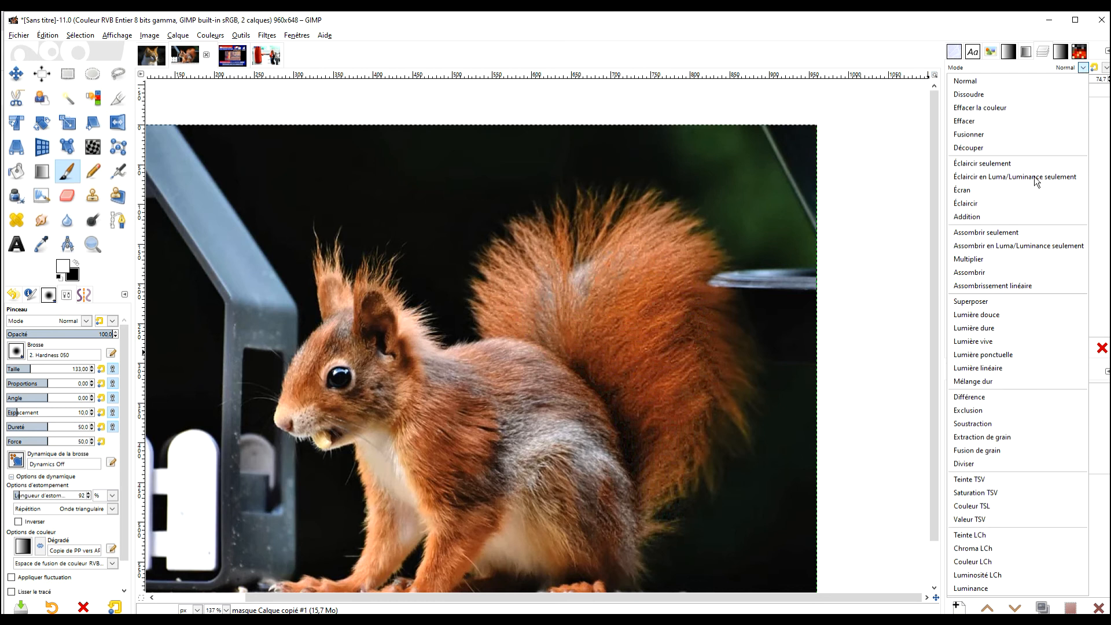
click(996, 328)
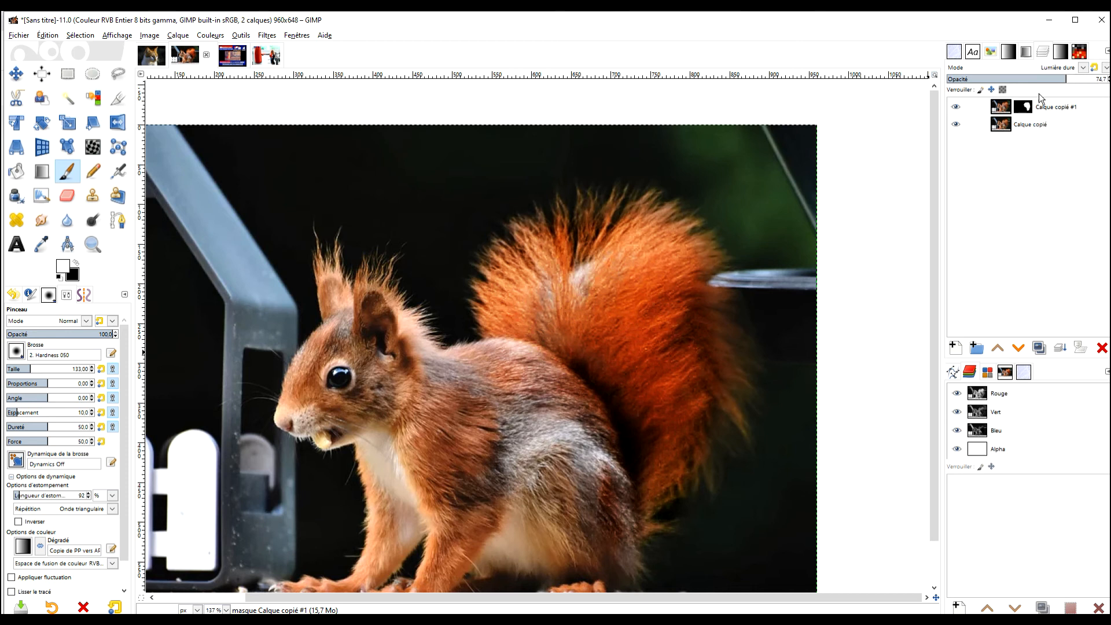
Compare the squirrel's tail with the masked layer Calque copié #1 hidden and shown
click(955, 107)
click(955, 109)
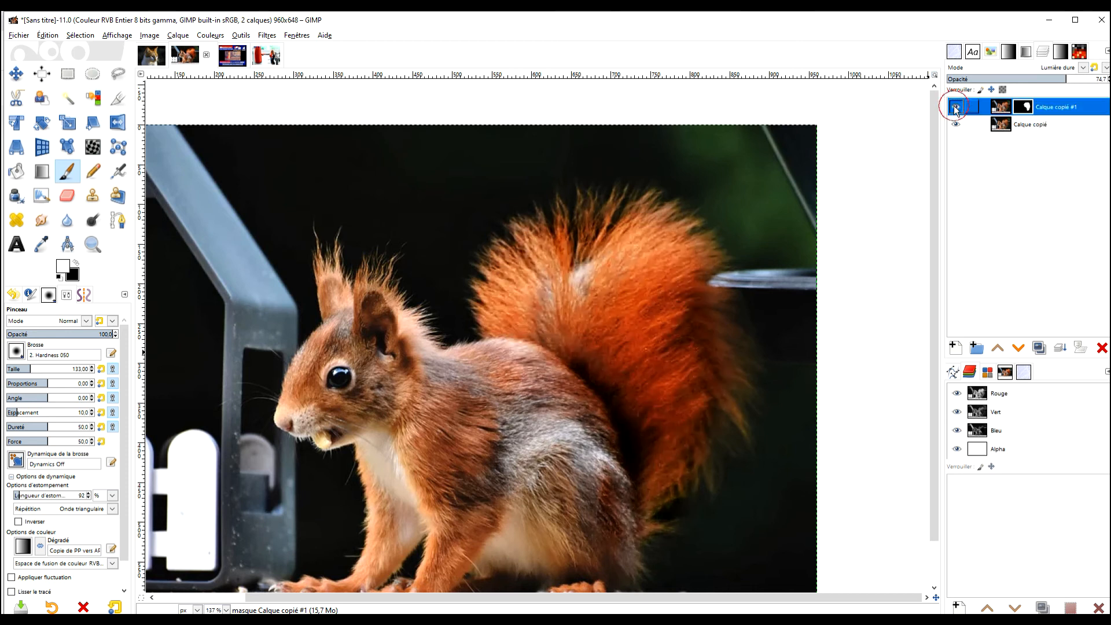
click(955, 108)
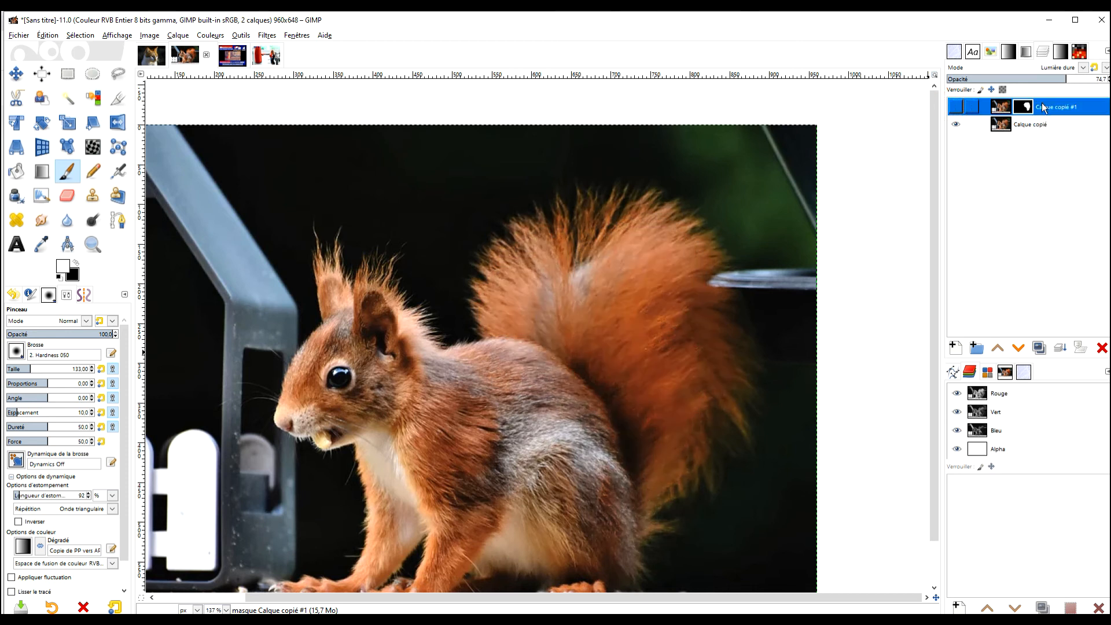
drag(675, 367, 691, 306)
click(955, 107)
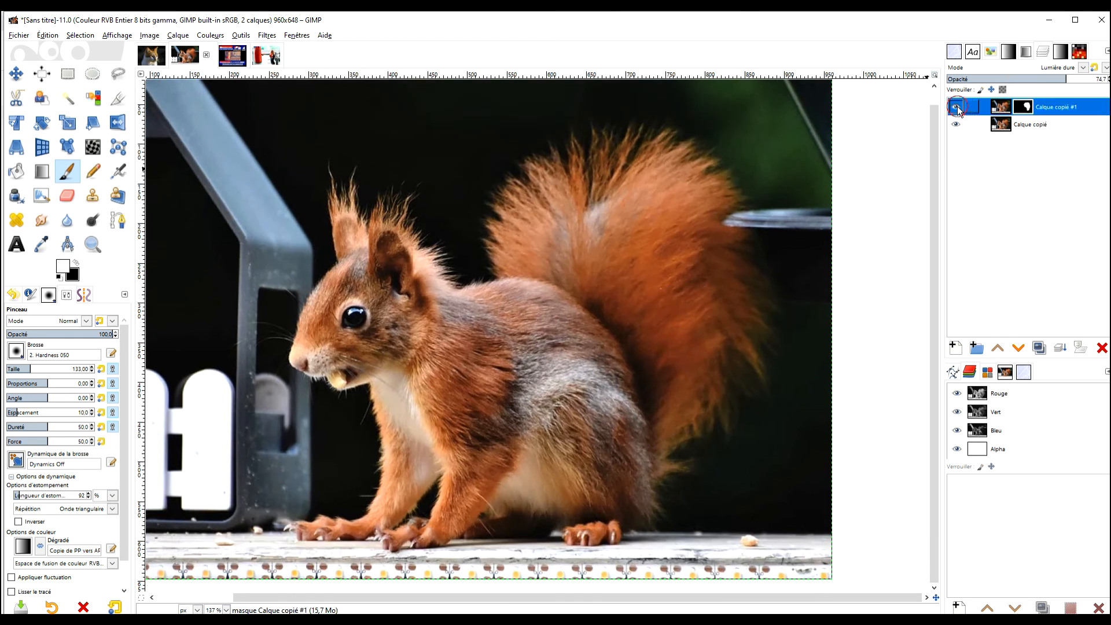
drag(734, 263, 728, 291)
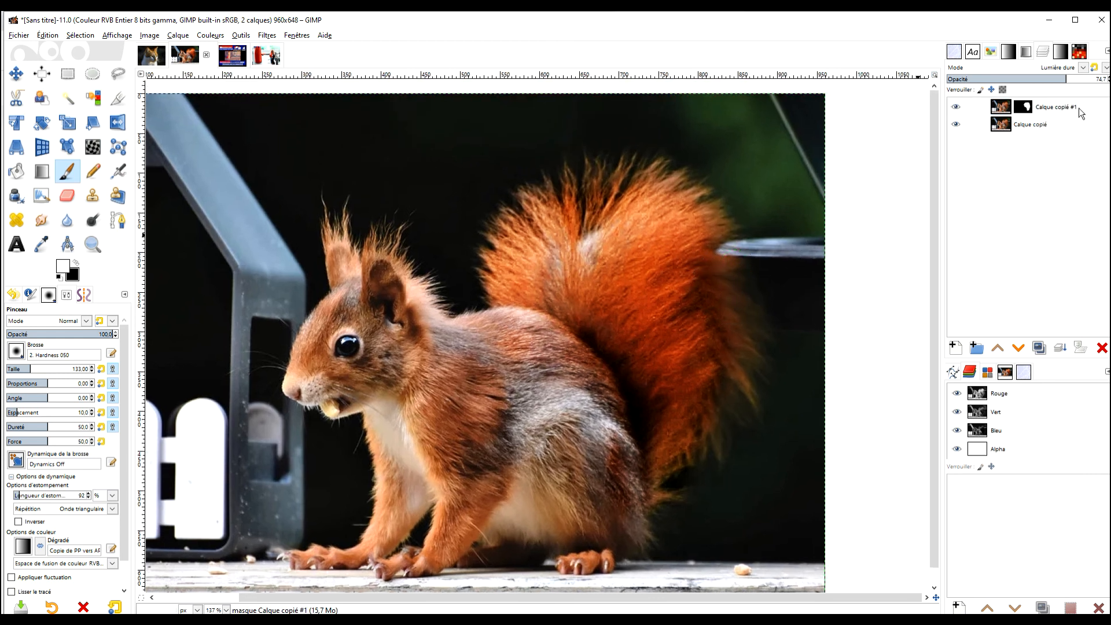